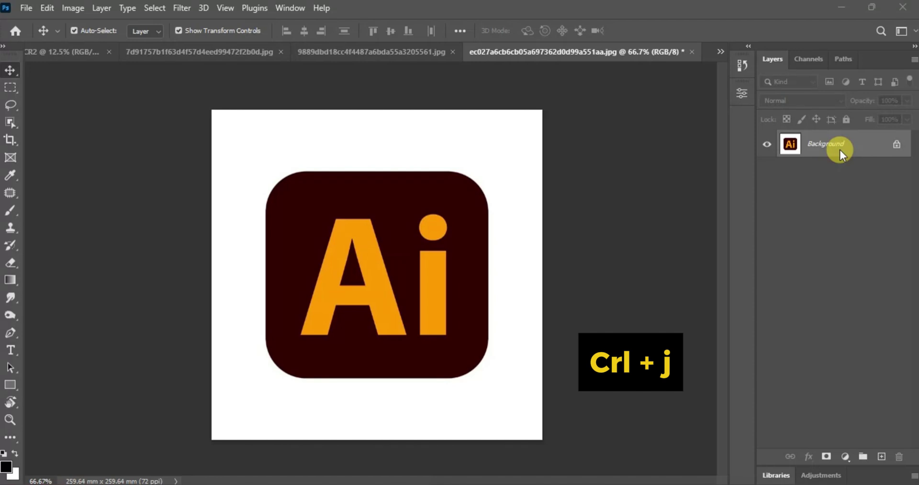
Step: Copy the logo's Background layer to Layer 1 with Ctrl+J and hide the original Background
key(ctrl+j)
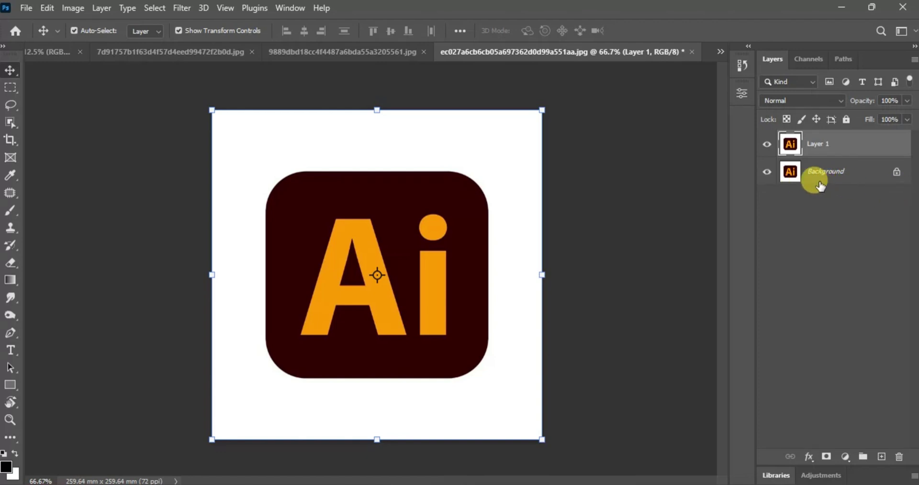
click(766, 172)
click(620, 291)
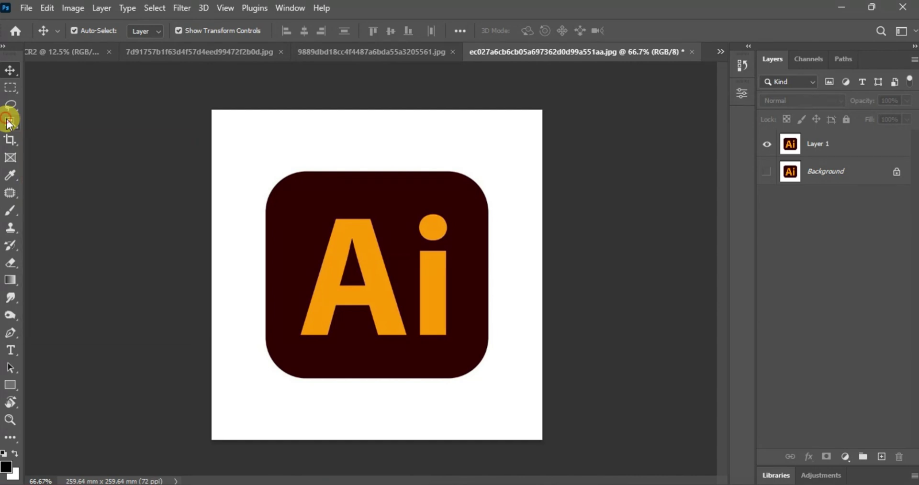
Step: Pick the Object Selection Tool with its mode left on Rectangle
drag(7, 119, 74, 122)
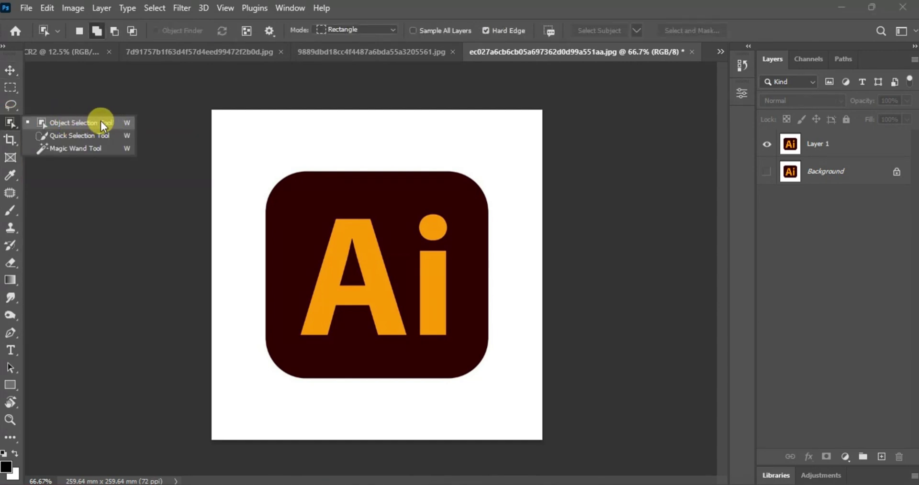
drag(100, 121, 100, 120)
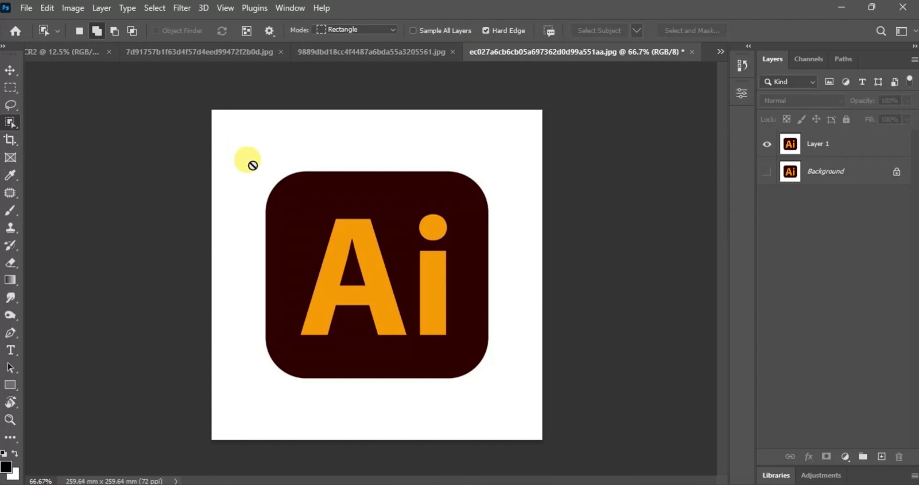
click(381, 27)
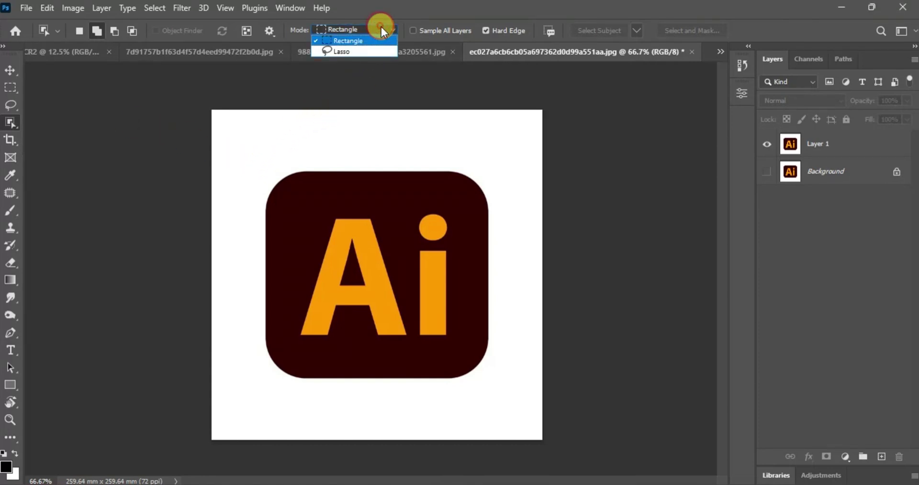
click(356, 41)
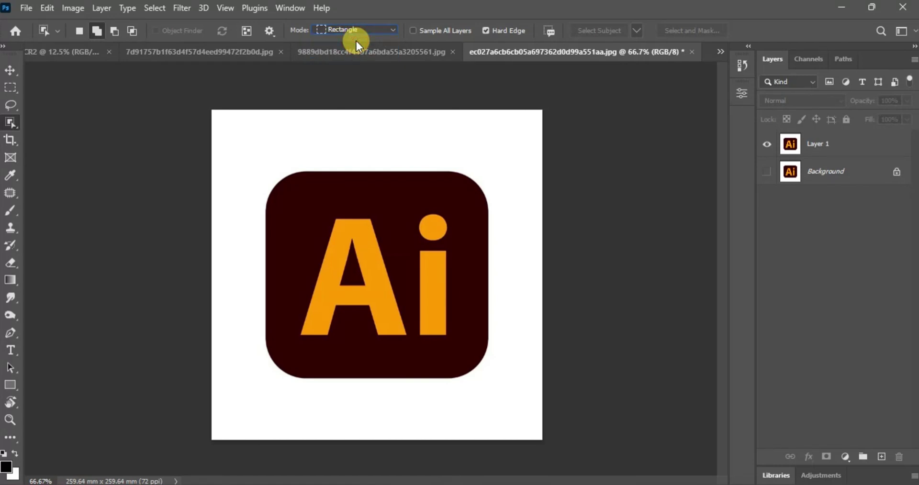
Step: With Layer 1 active, drag a box around the Ai logo's dark rounded square
click(819, 145)
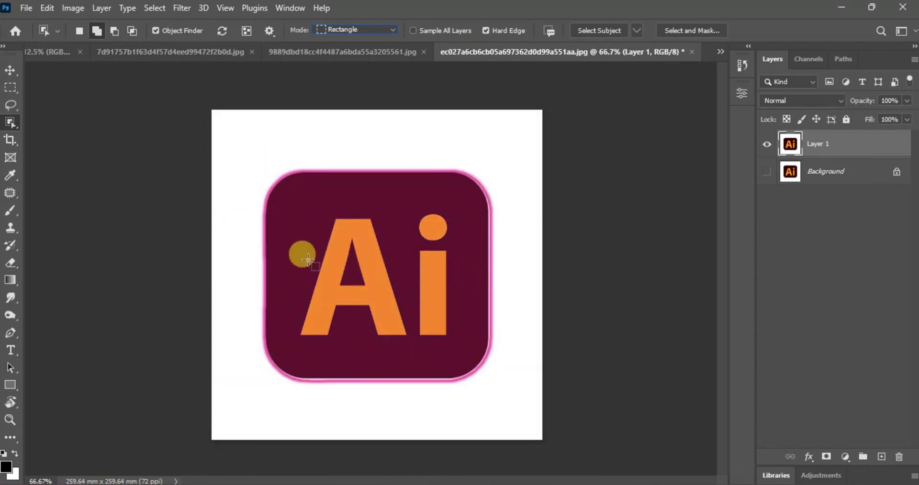
click(247, 152)
drag(246, 152, 500, 400)
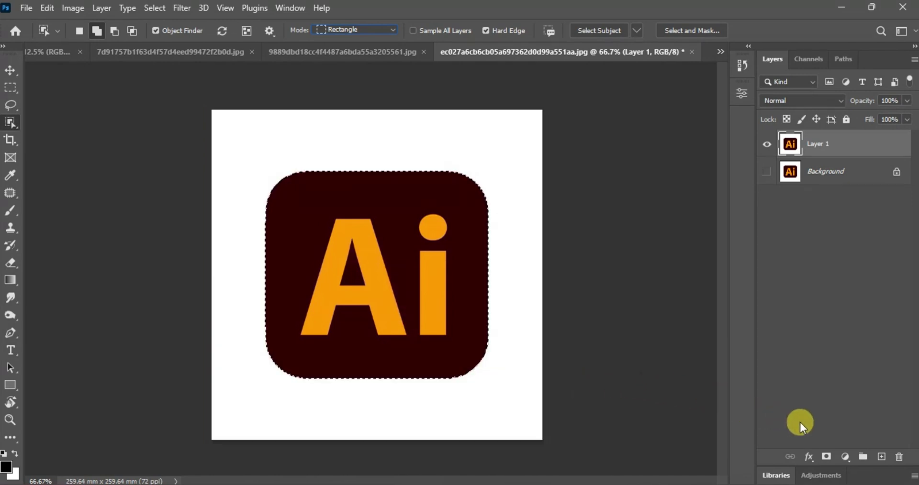
Step: At 100% zoom, add a layer mask from the logo selection, then zoom out and pick the Move tool
key(ctrl+1)
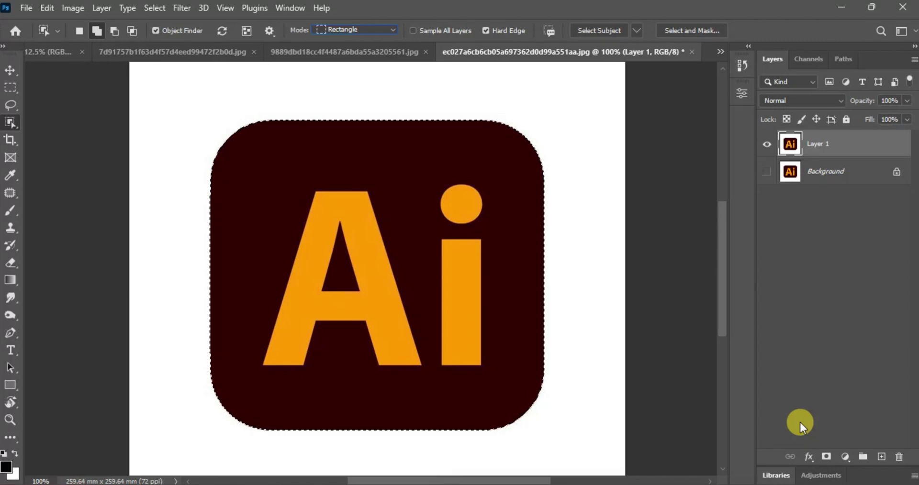
click(826, 457)
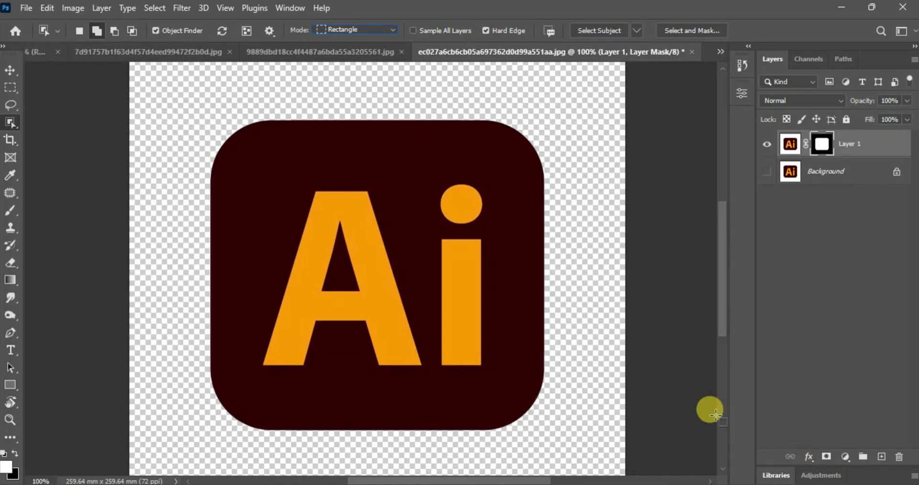
key(ctrl+minus)
key(ctrl+minus)
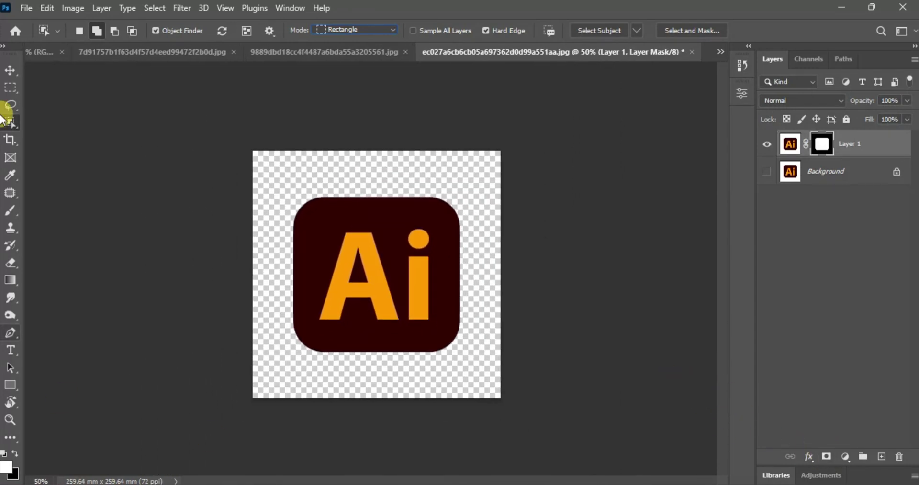
click(10, 70)
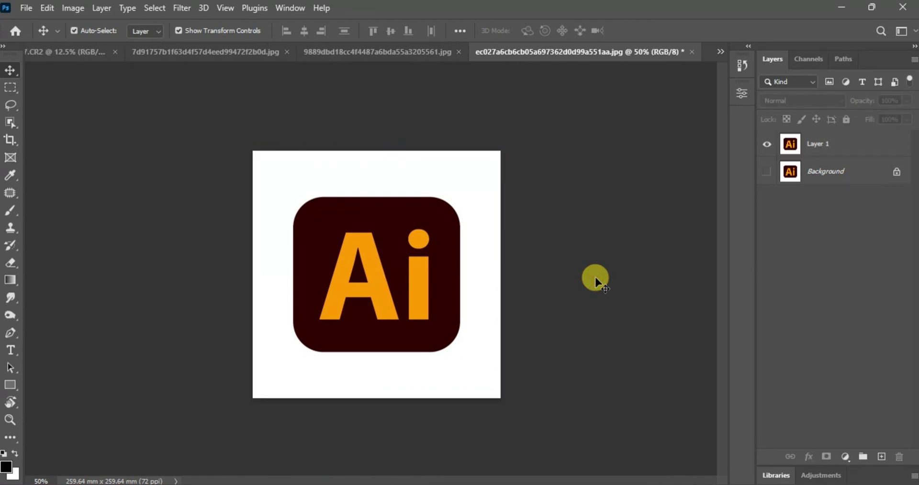
Step: Zoom to 66.67%, make Layer 1 active and bring up the Select menu
key(ctrl+plus)
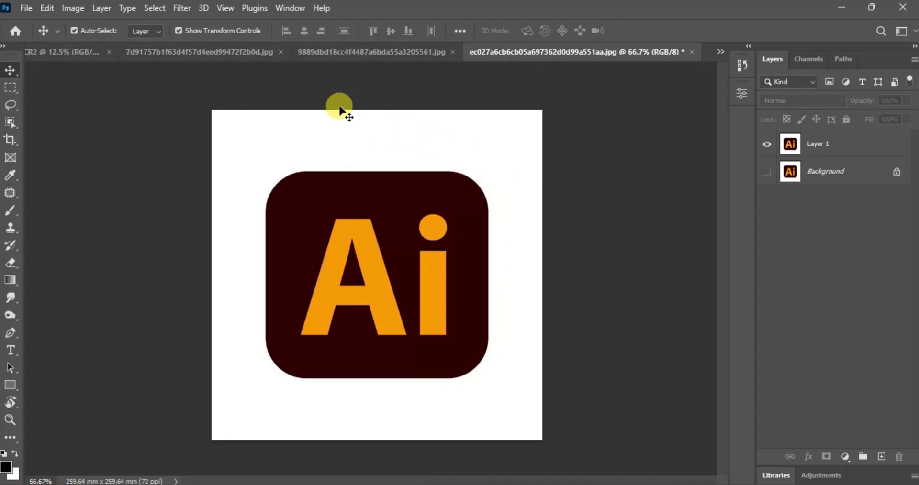
click(155, 8)
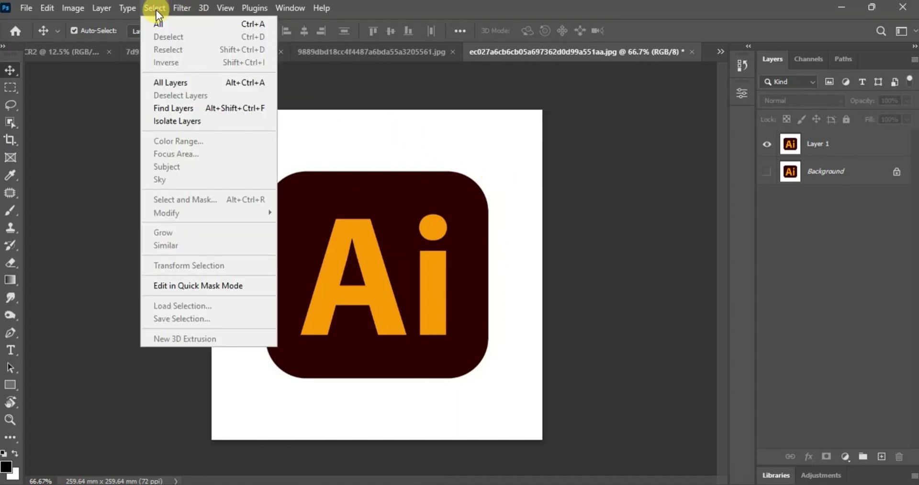
click(866, 144)
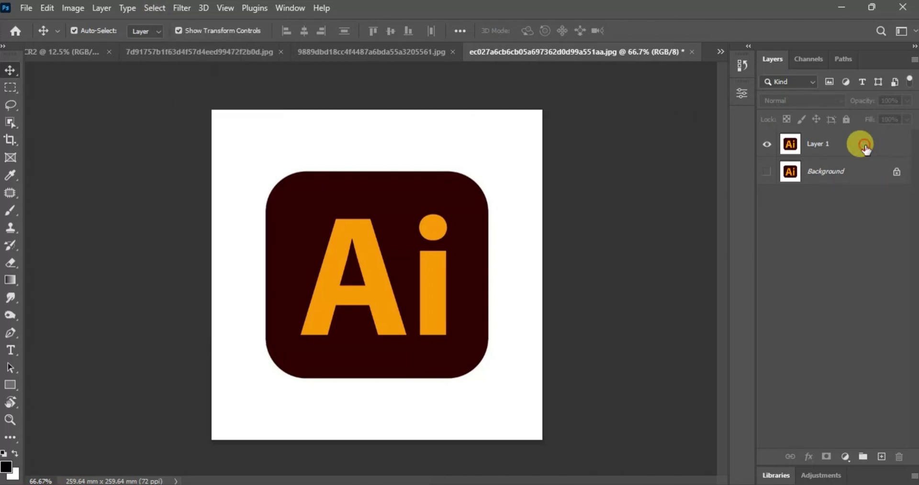
click(156, 8)
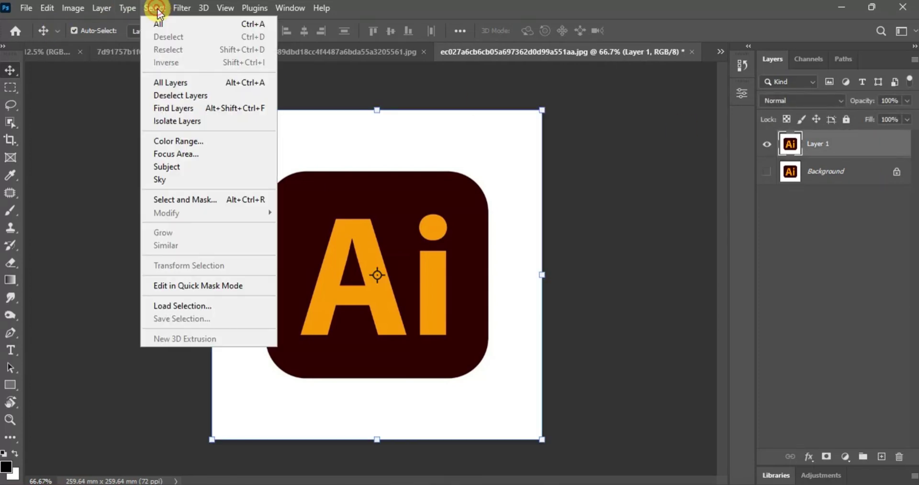
Step: Open Select > Color Range and sample the white background with the eyedropper
click(178, 141)
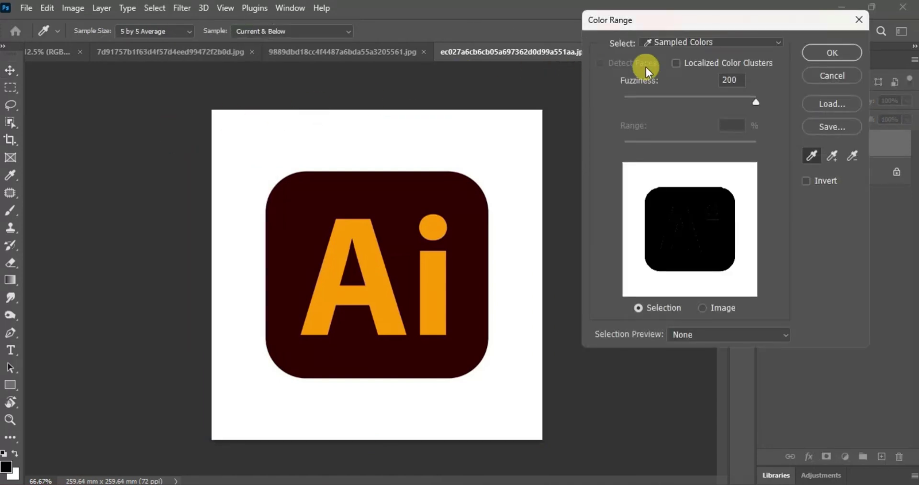
click(811, 154)
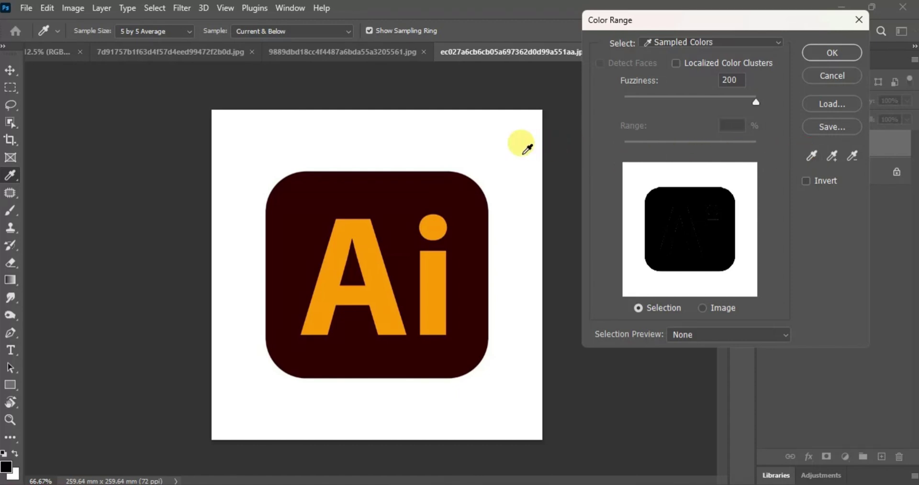
click(493, 135)
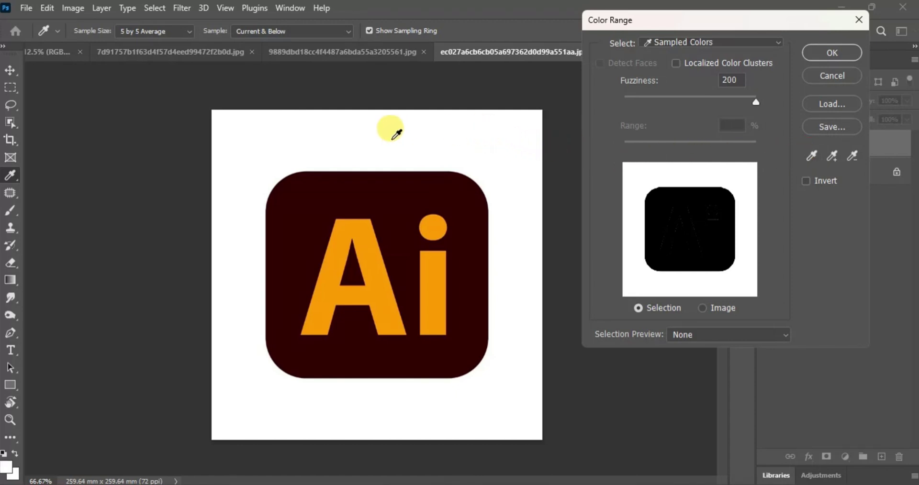
click(233, 188)
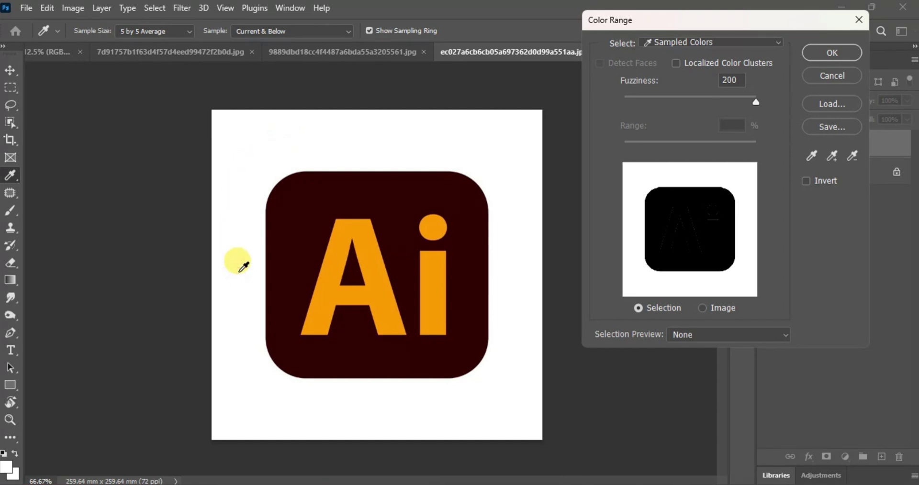
click(250, 368)
Step: Add more white areas to the sample, check Invert and confirm the Color Range selection
click(362, 384)
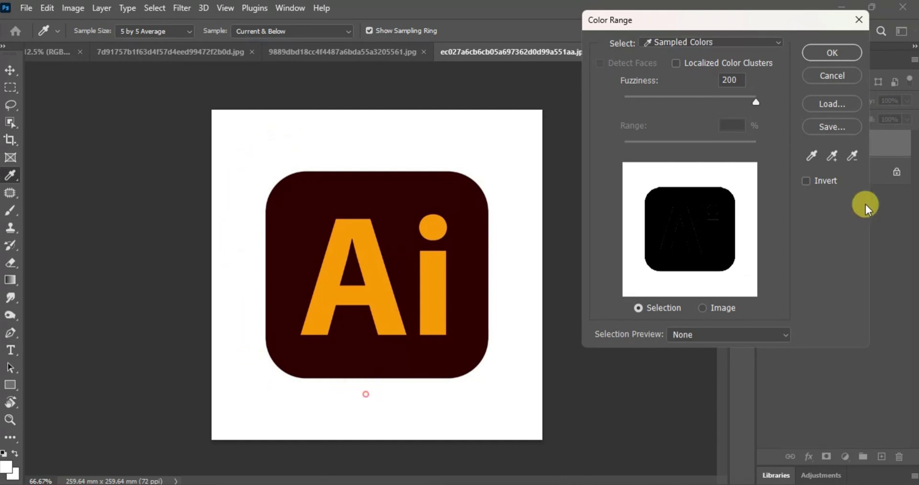
click(831, 156)
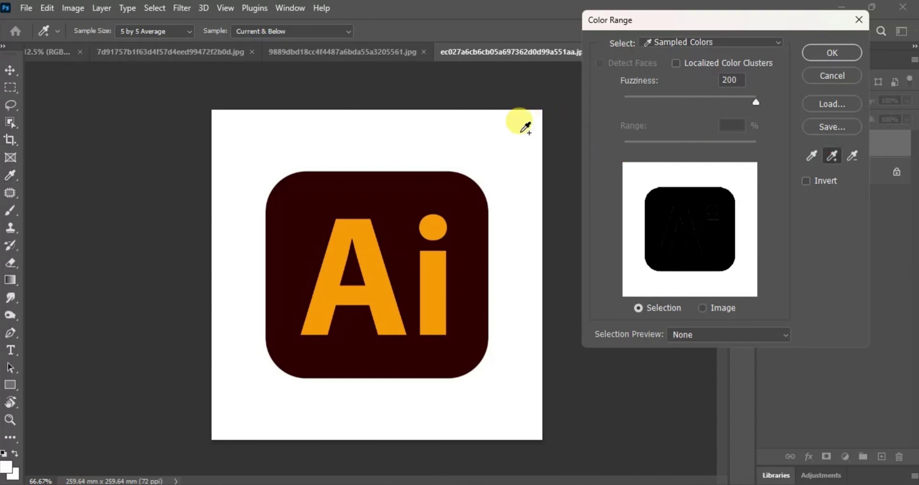
click(505, 361)
click(401, 420)
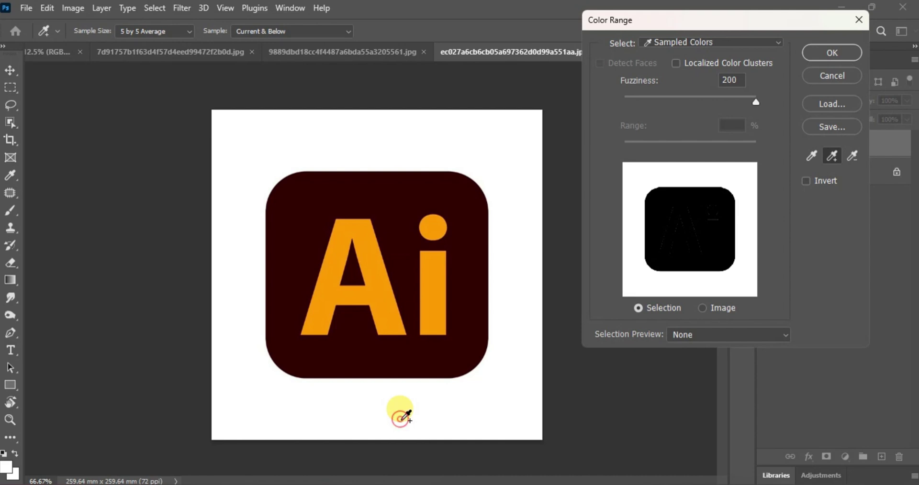
click(325, 418)
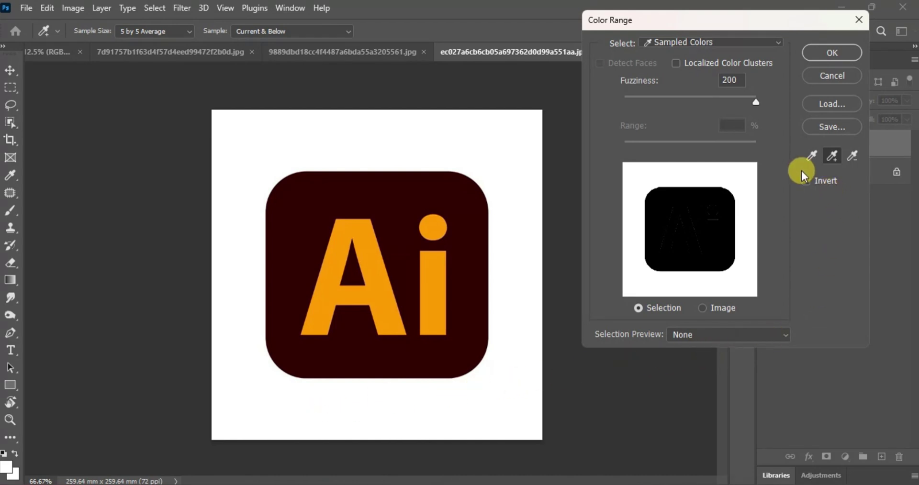
click(805, 180)
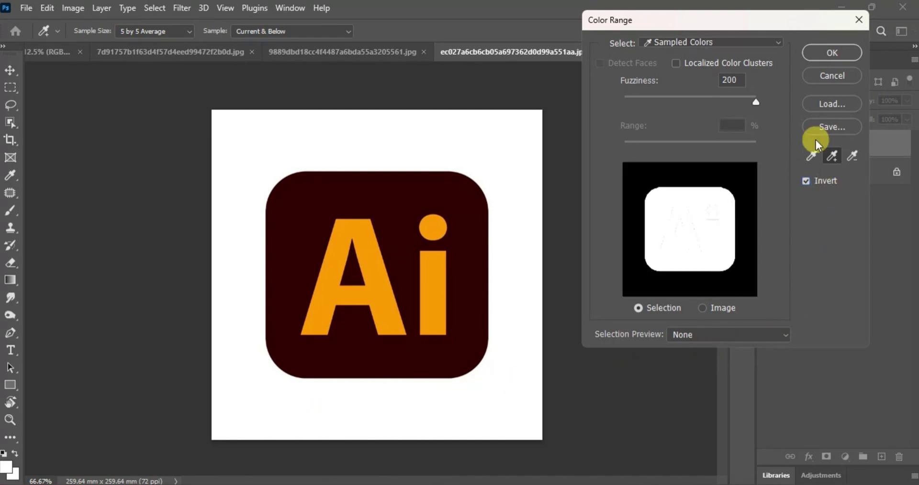
click(836, 48)
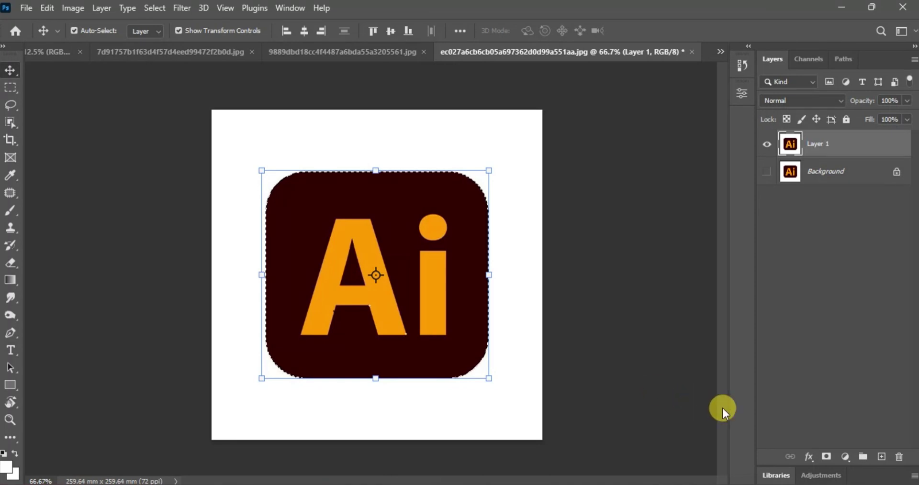
Step: Add a layer mask to Layer 1 so the logo's white background turns transparent, then go to the beach-houses photo
click(825, 457)
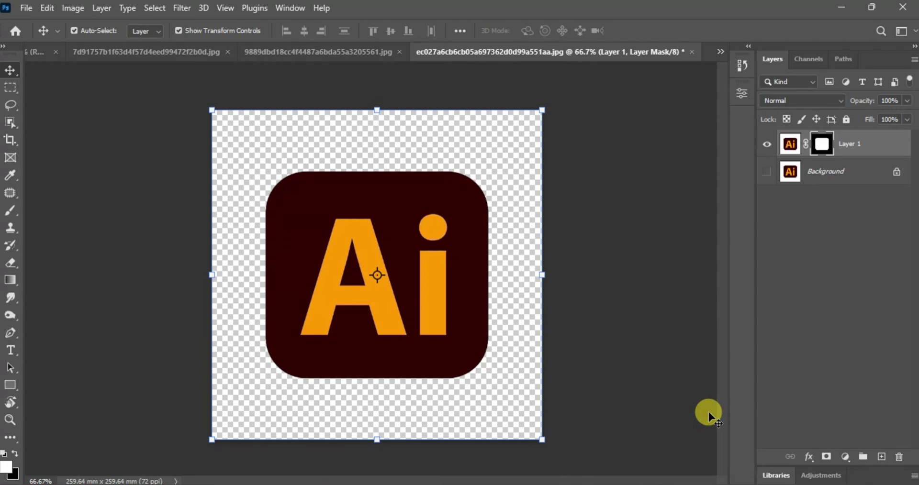
click(316, 48)
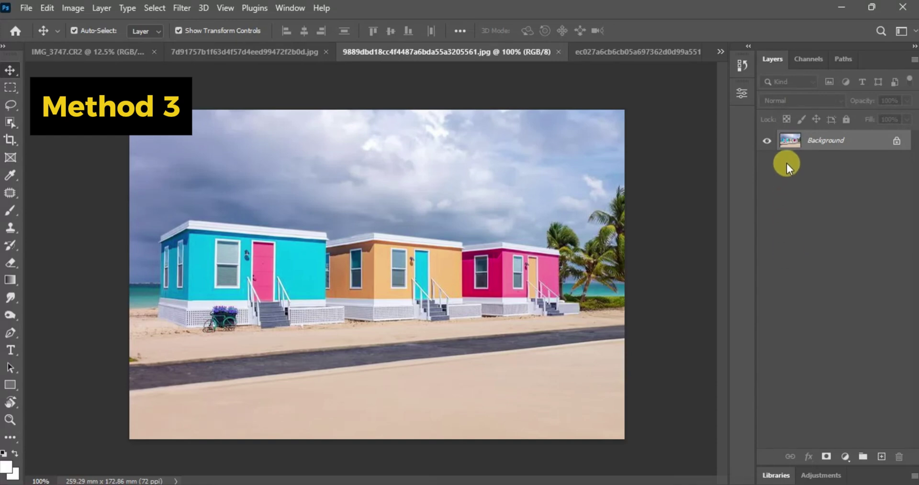
Step: Duplicate the beach photo's Background to Layer 1, hide the original and apply Select > Sky
click(820, 147)
key(ctrl+j)
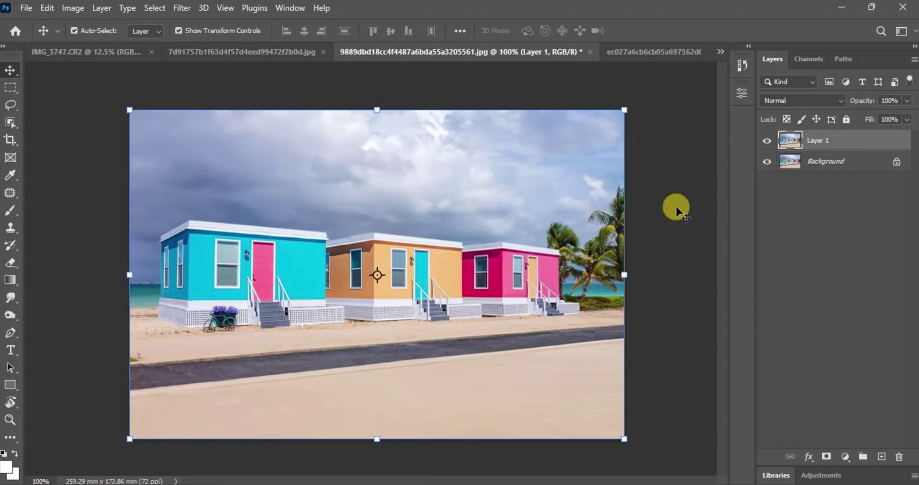
click(155, 6)
click(766, 162)
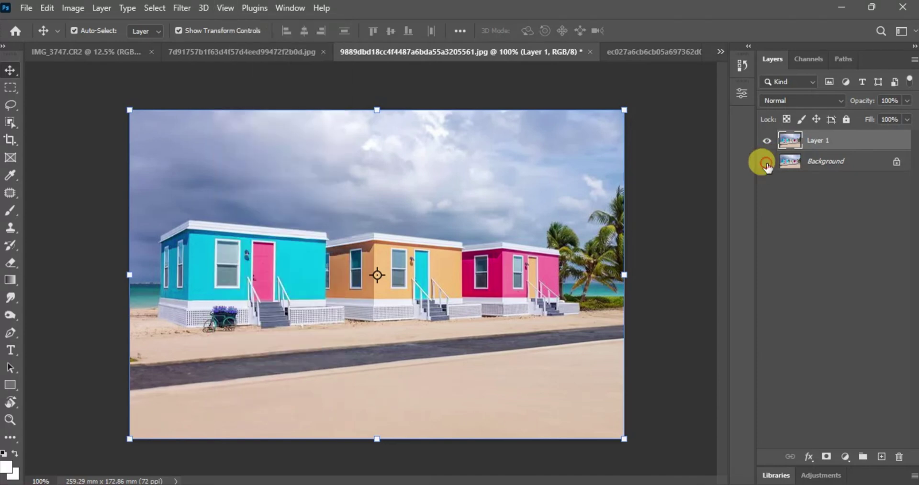
click(150, 8)
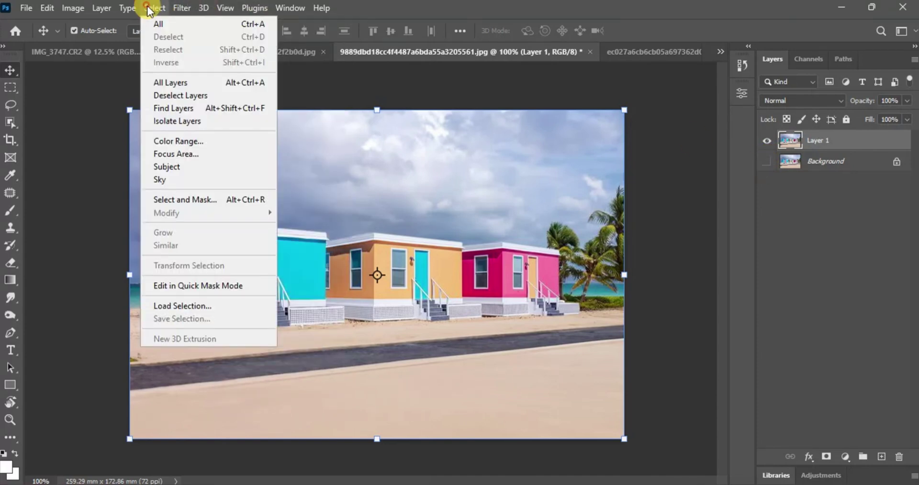
click(175, 180)
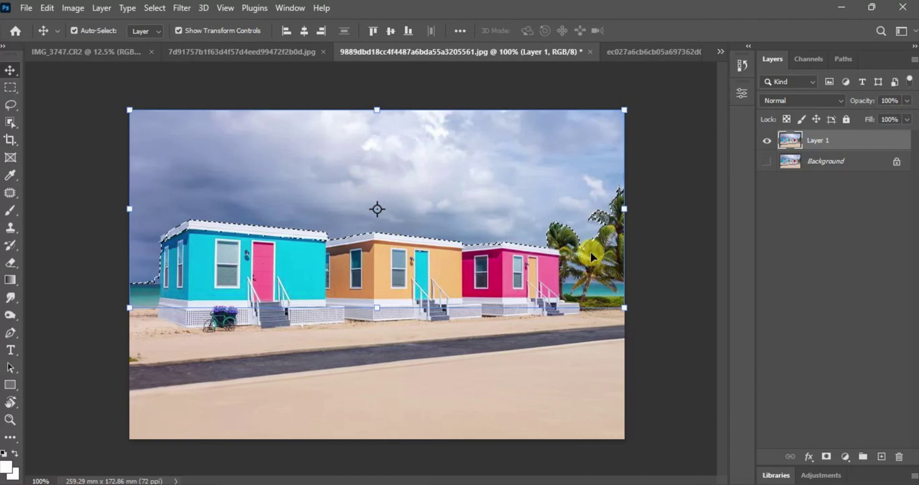
Step: Delete the selected sky to transparency, deselect with Ctrl+D, and switch to the worker photo
key(Delete)
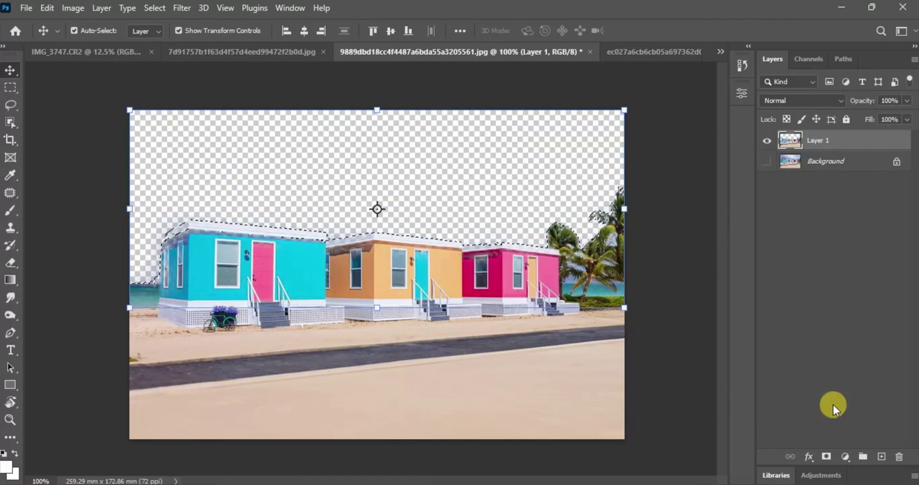
key(ctrl+z)
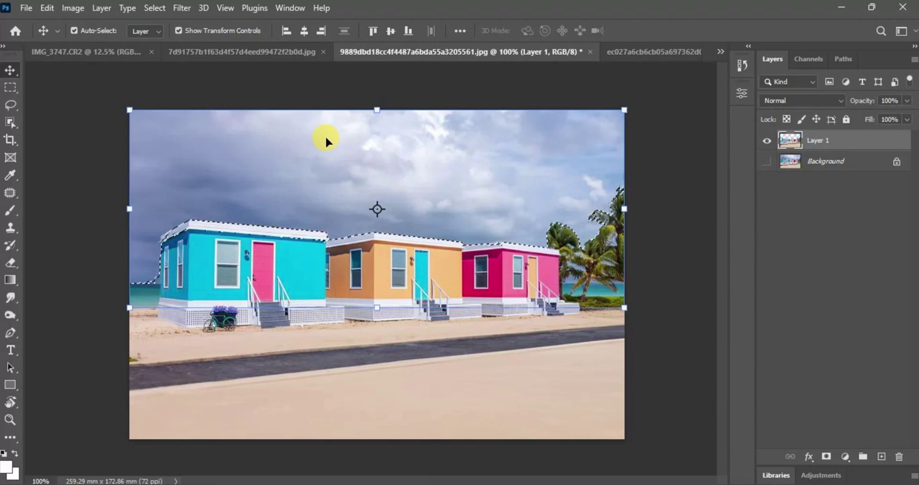
key(Delete)
key(ctrl+d)
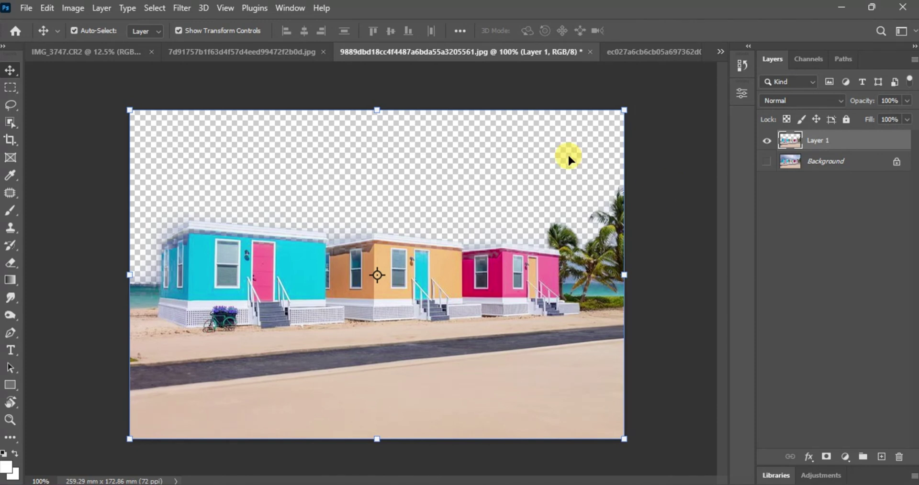
click(274, 58)
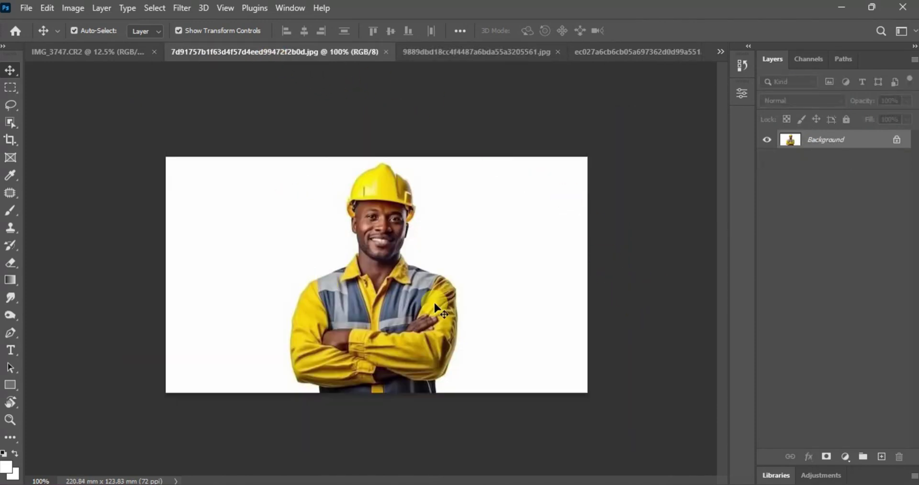
Step: Duplicate the worker photo's Background to Layer 1 and hide the original Background layer
key(ctrl+plus)
key(ctrl+minus)
click(628, 348)
key(ctrl+j)
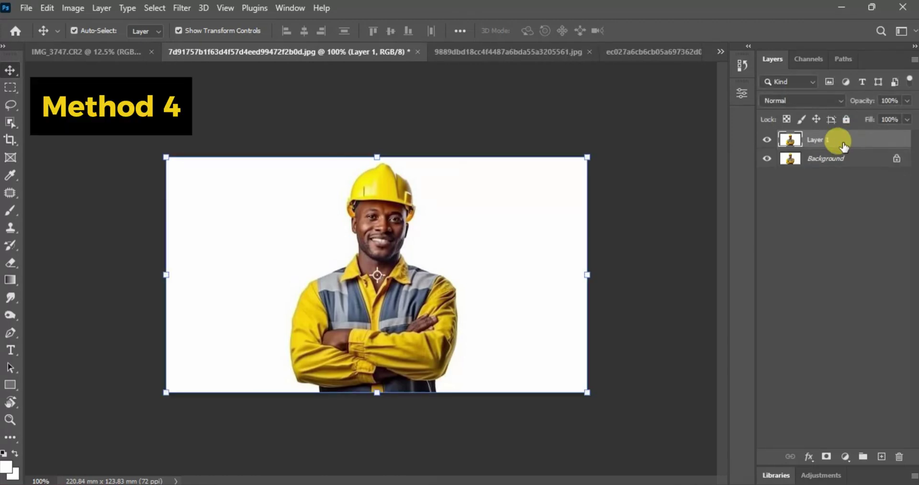
click(767, 158)
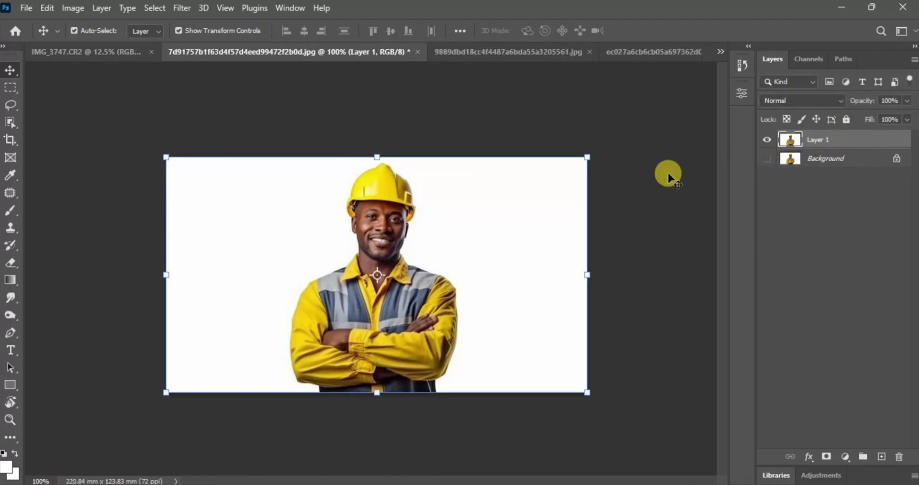
click(741, 93)
click(741, 93)
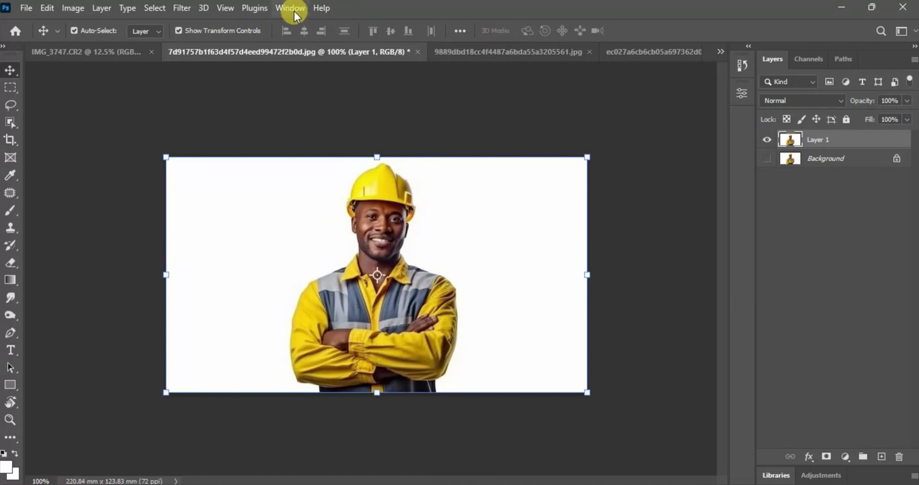
Step: Show the Properties panel from the Window menu and scroll down to its Quick Actions
click(290, 8)
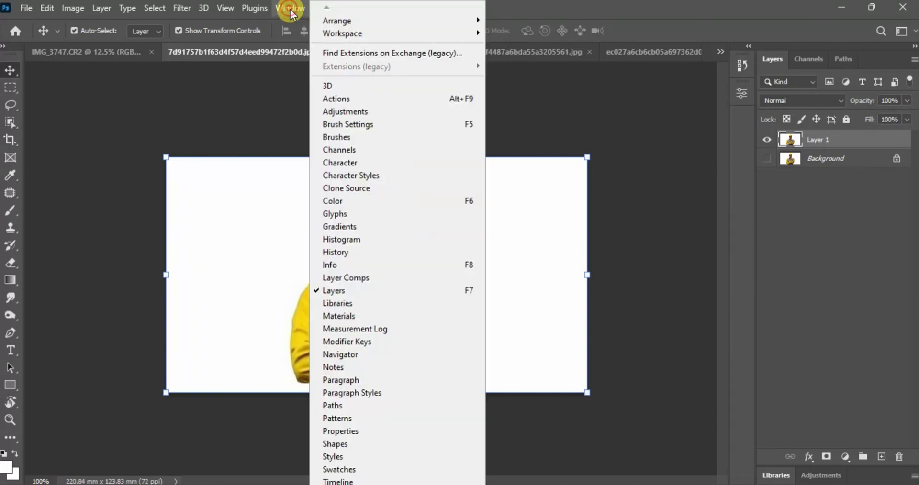
click(343, 429)
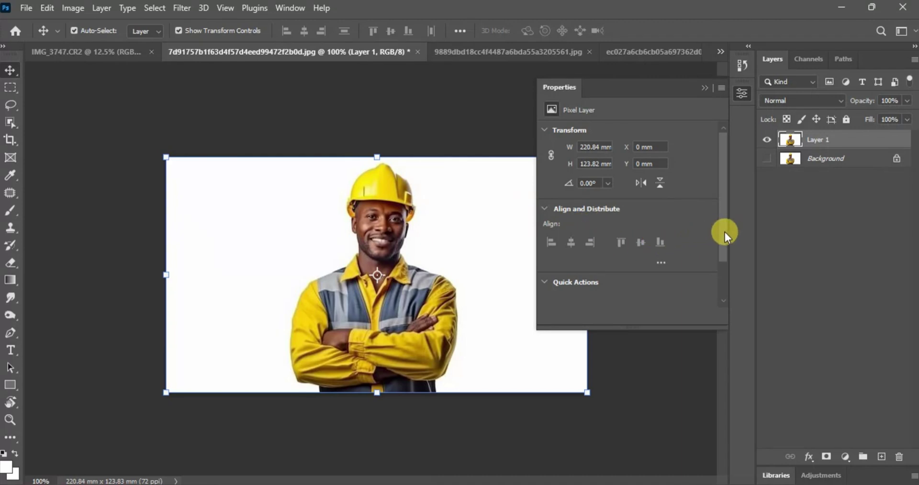
drag(724, 231, 723, 282)
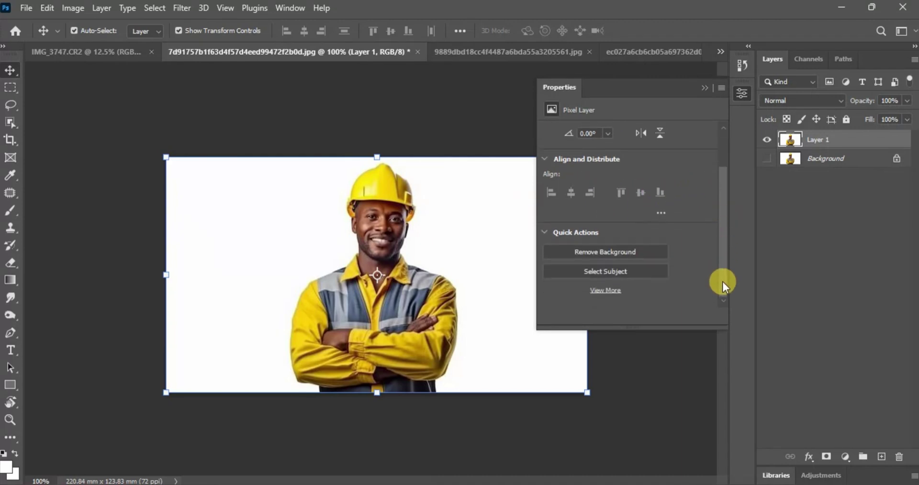
Step: Try Remove Background on Layer 1, zoom in to inspect the cutout, then undo it
click(624, 252)
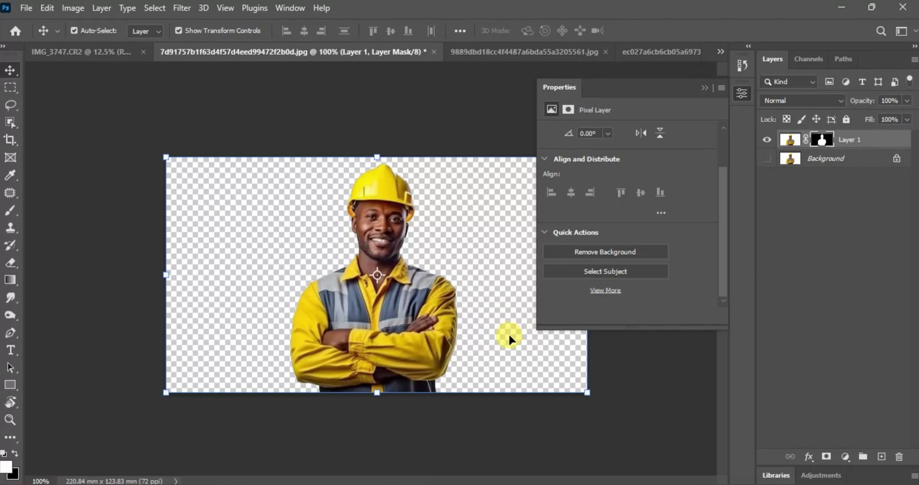
key(ctrl+plus)
key(ctrl+minus)
key(ctrl+plus)
key(ctrl+minus)
key(ctrl+z)
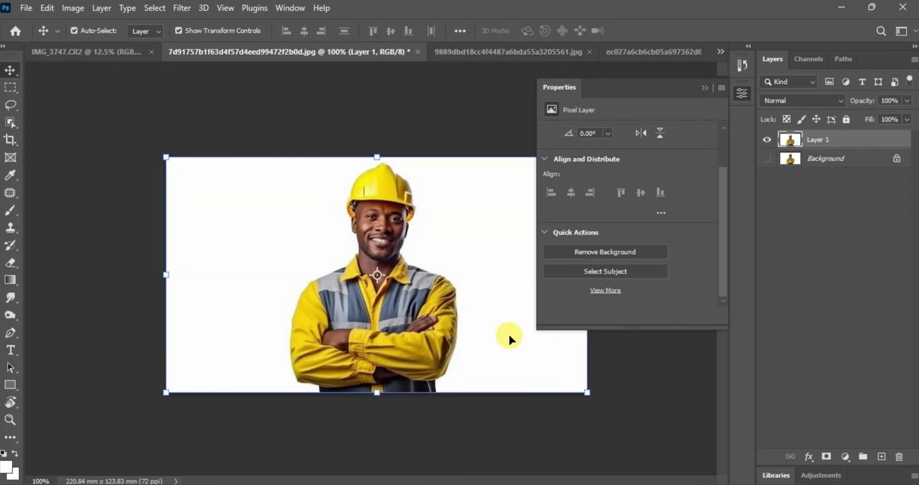
Step: Auto-select the hard-hat worker with Select Subject, collapse Properties, and zoom to check the edges
click(639, 274)
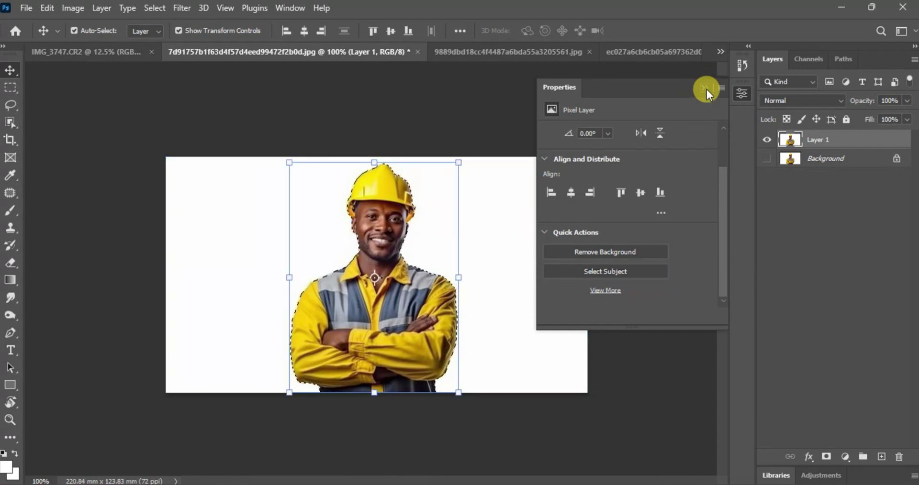
click(706, 90)
key(ctrl+minus)
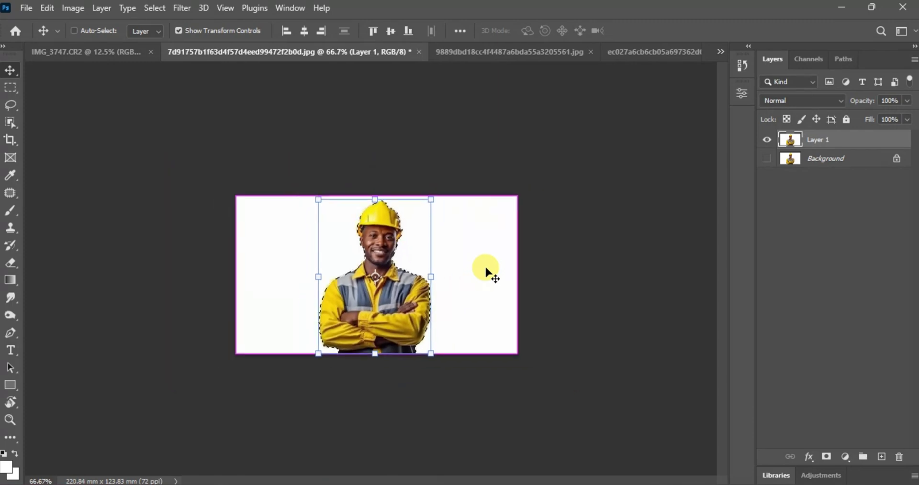
key(ctrl+plus)
key(ctrl+plus)
key(ctrl+minus)
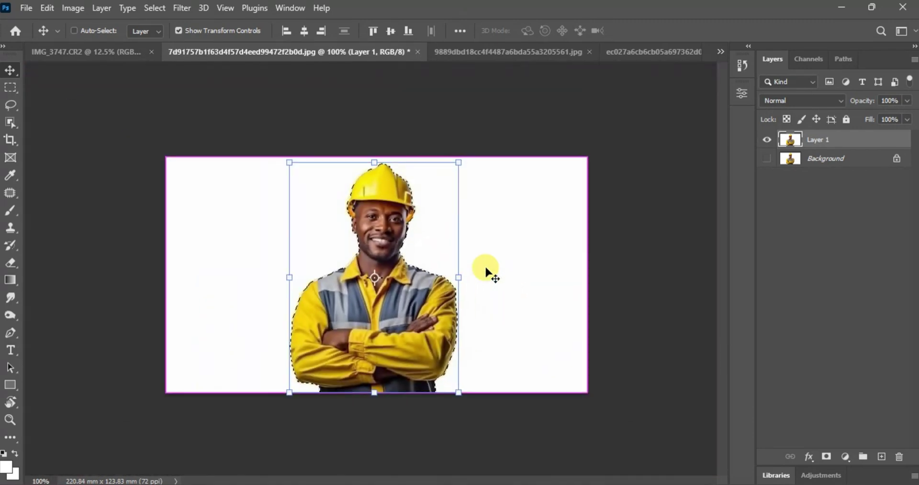
key(ctrl+plus)
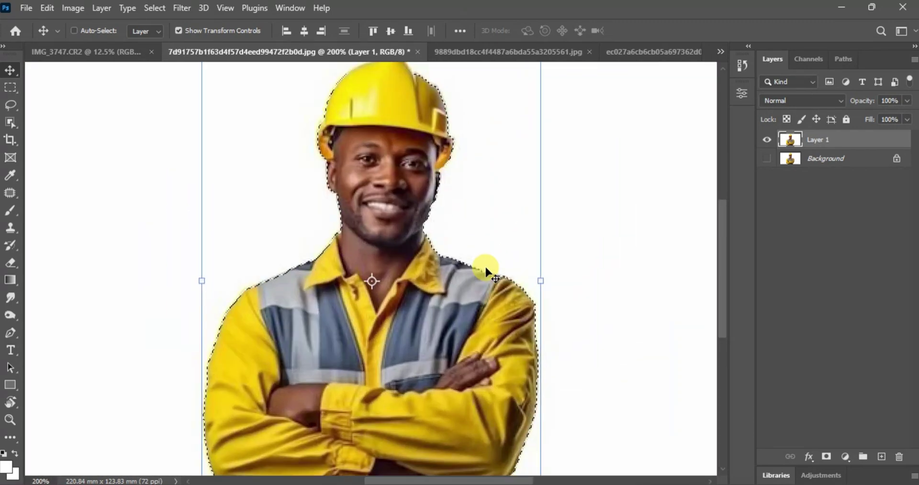
key(ctrl+plus)
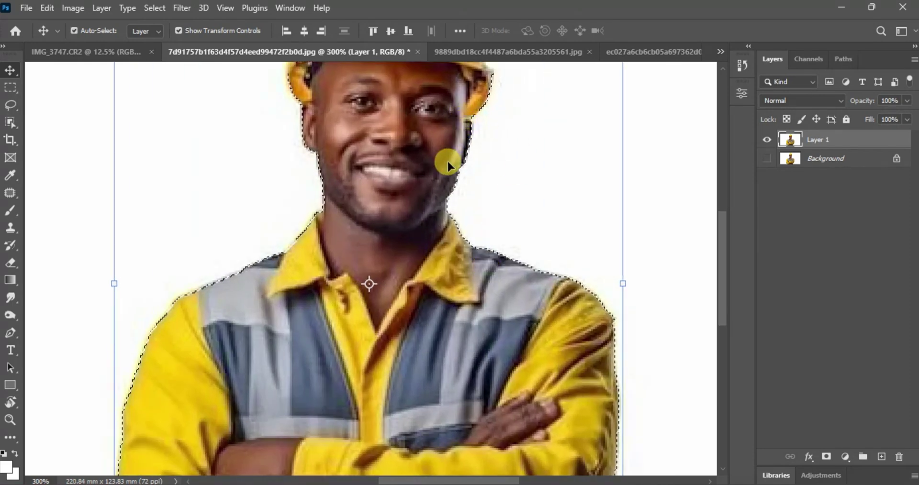
key(ctrl+minus)
key(ctrl+minus)
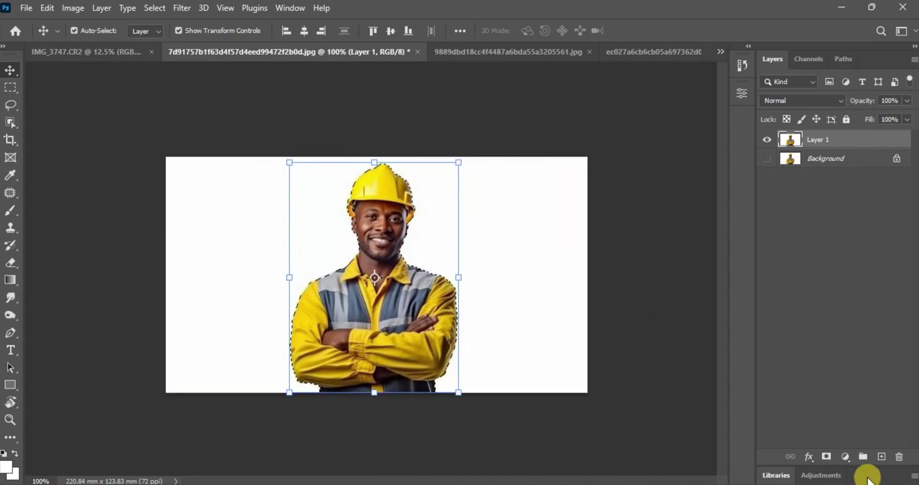
Step: Add a layer mask hiding the worker's white background, then switch to IMG_3747.CR2
click(826, 457)
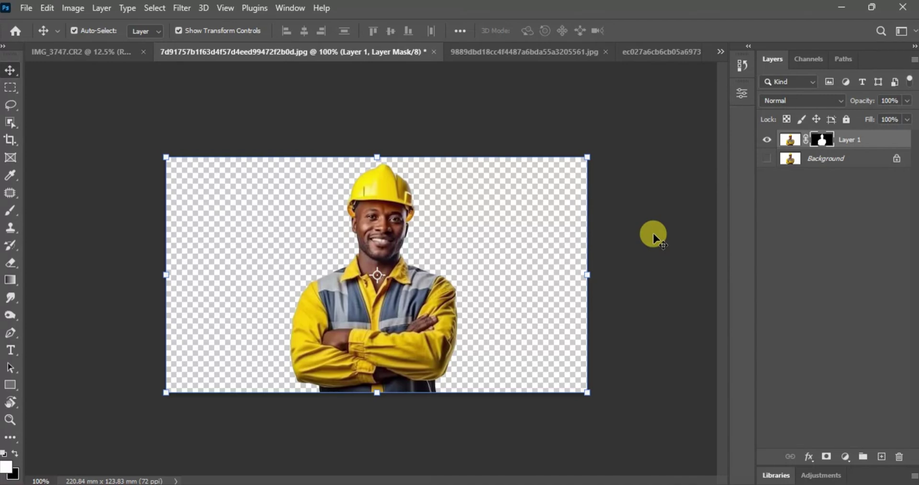
click(107, 55)
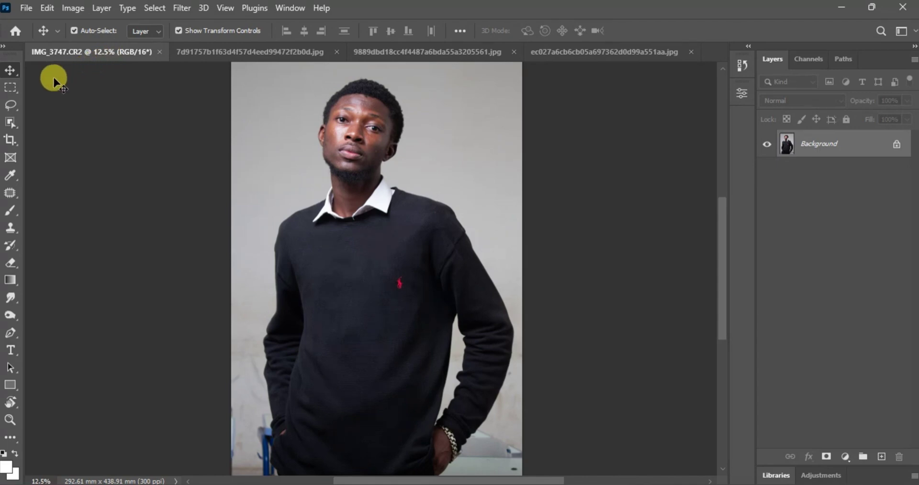
click(9, 107)
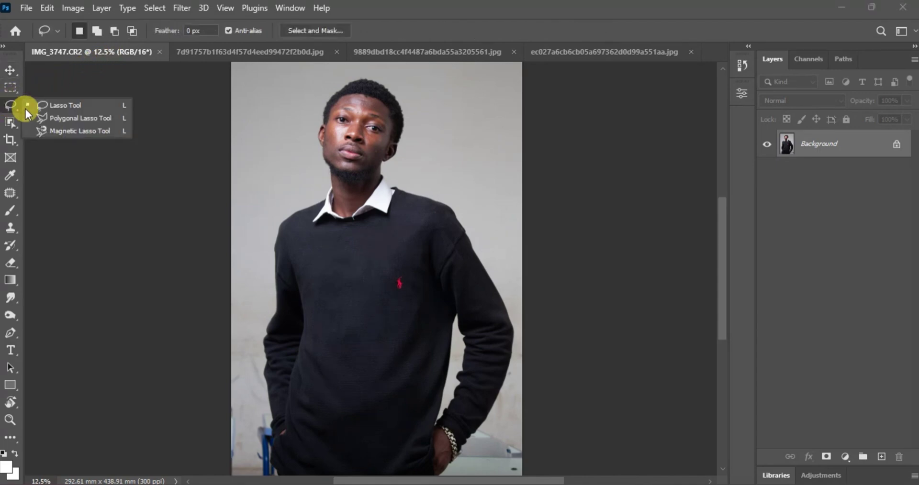
click(52, 116)
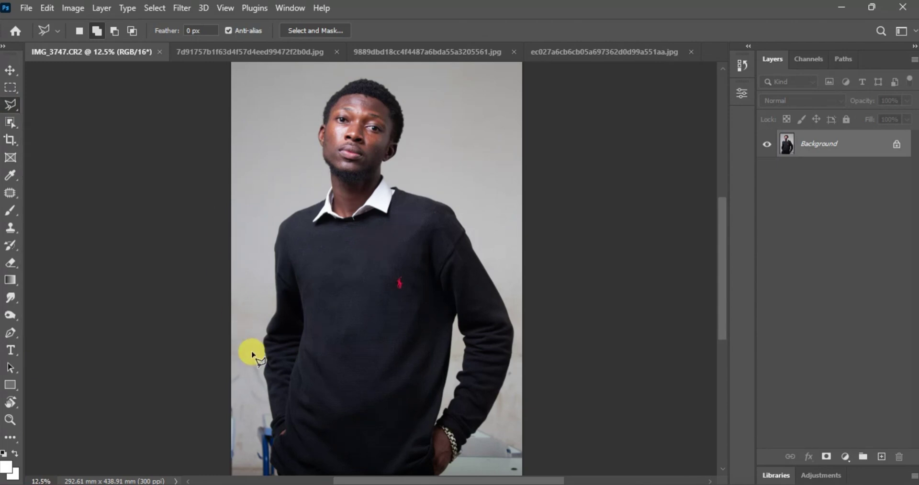
click(498, 199)
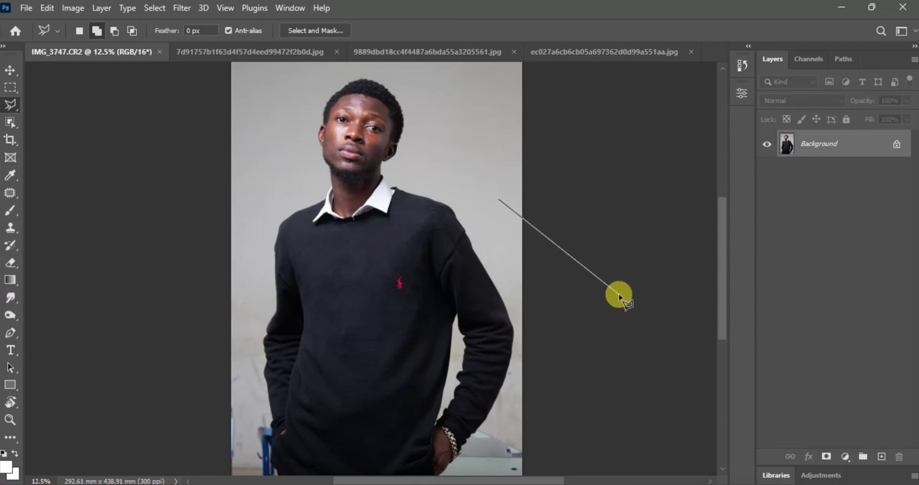
click(499, 197)
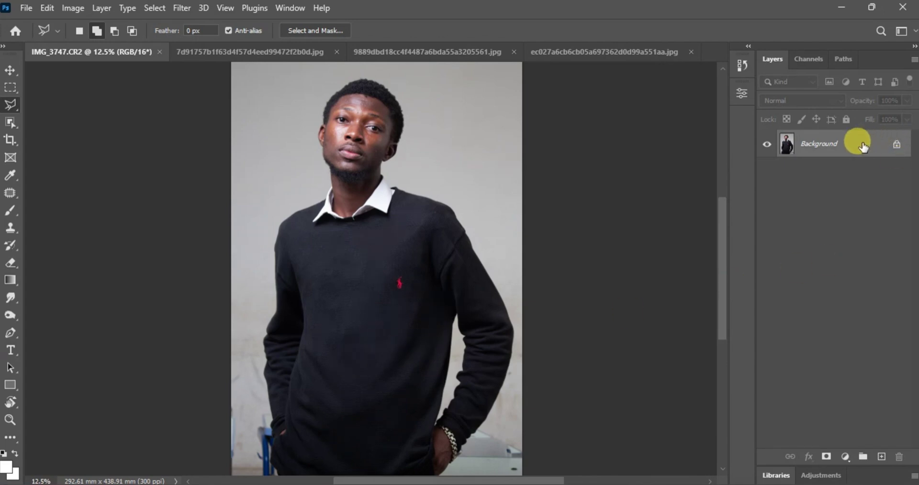
key(ctrl+j)
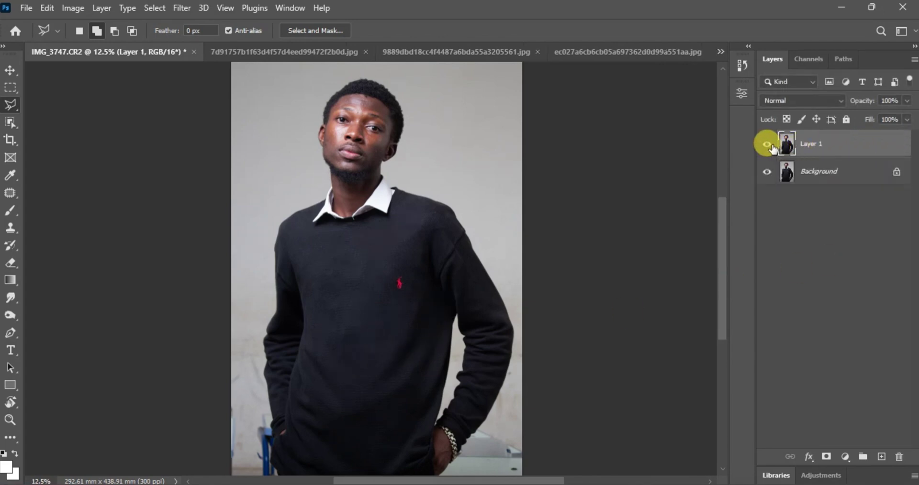
click(765, 170)
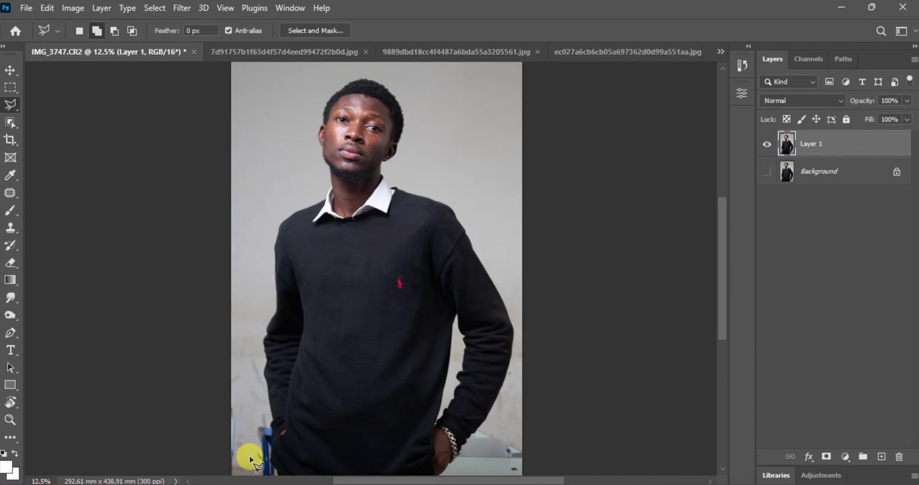
click(239, 152)
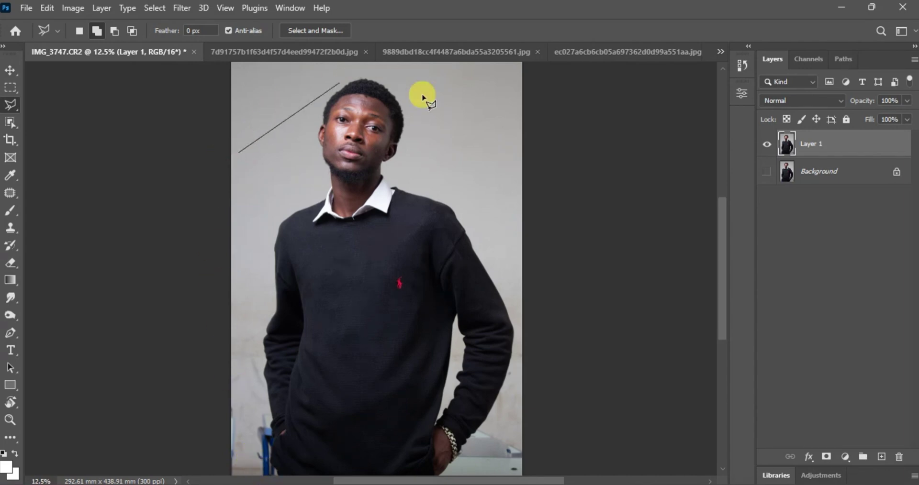
click(239, 152)
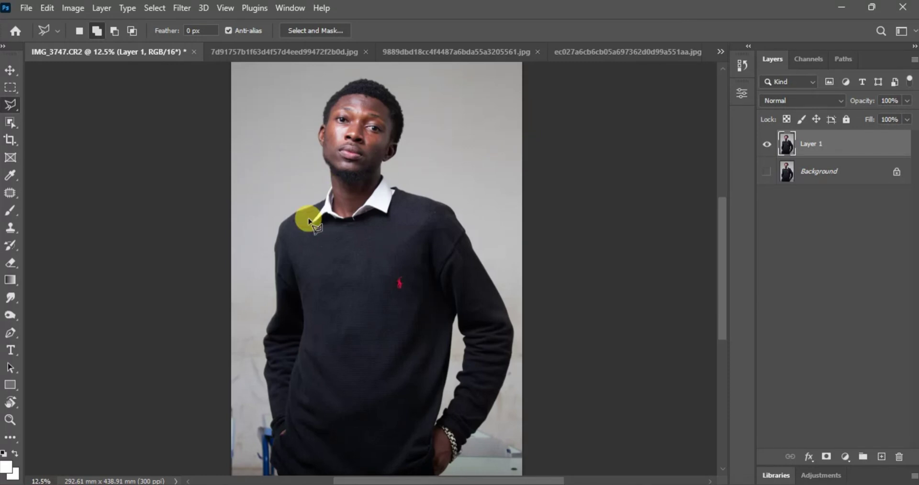
Step: Place Polygonal Lasso points from the chair up the man's left side and over his head
click(266, 475)
click(259, 420)
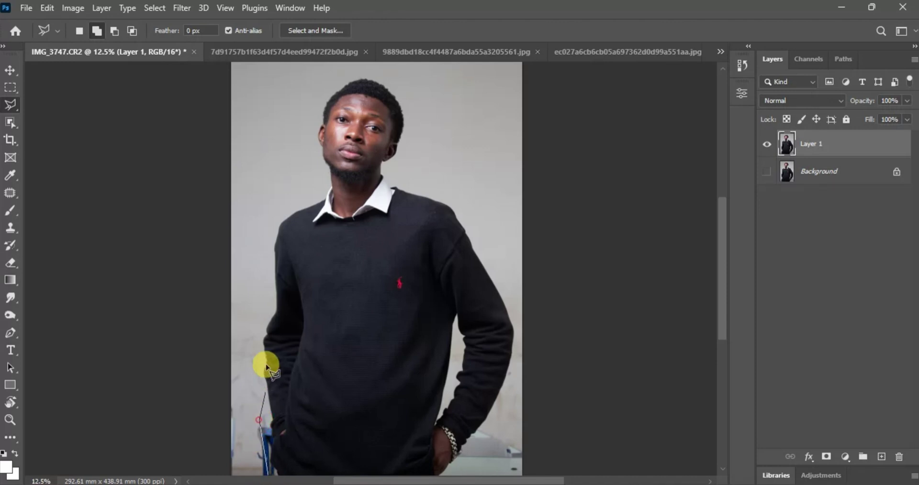
click(255, 312)
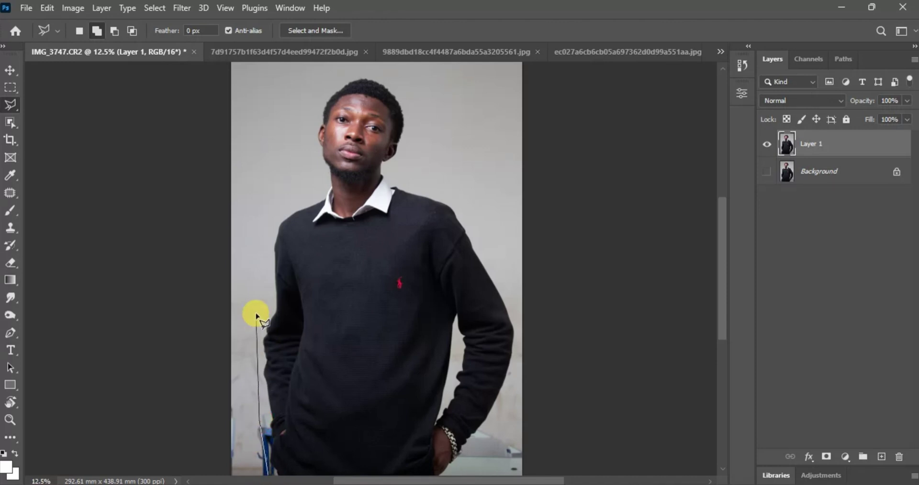
click(270, 201)
click(325, 175)
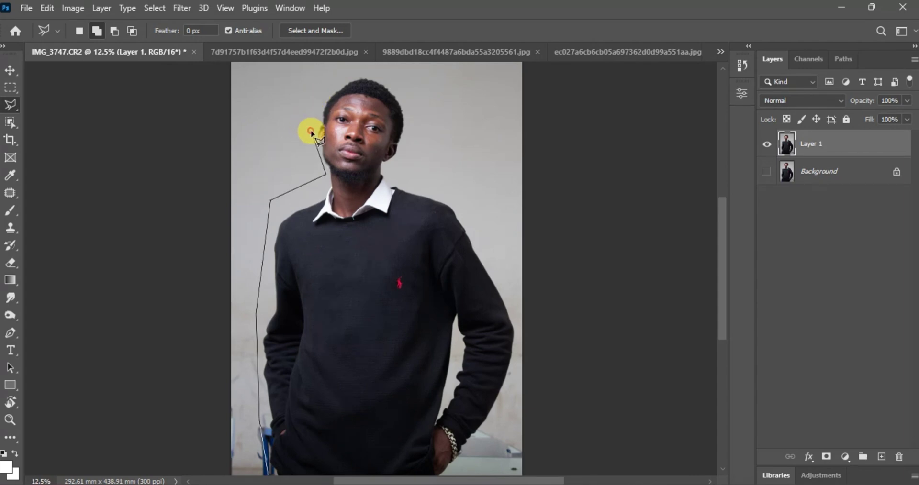
click(311, 130)
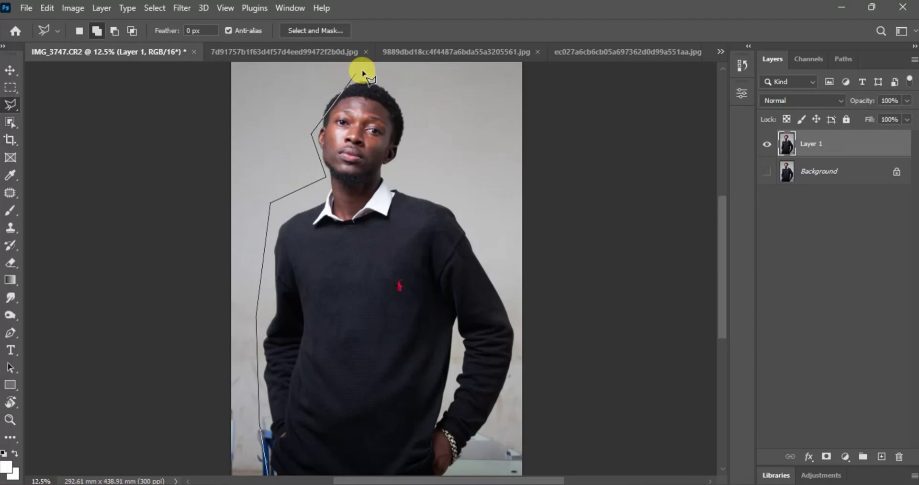
scroll(361, 72, up, 1)
click(328, 97)
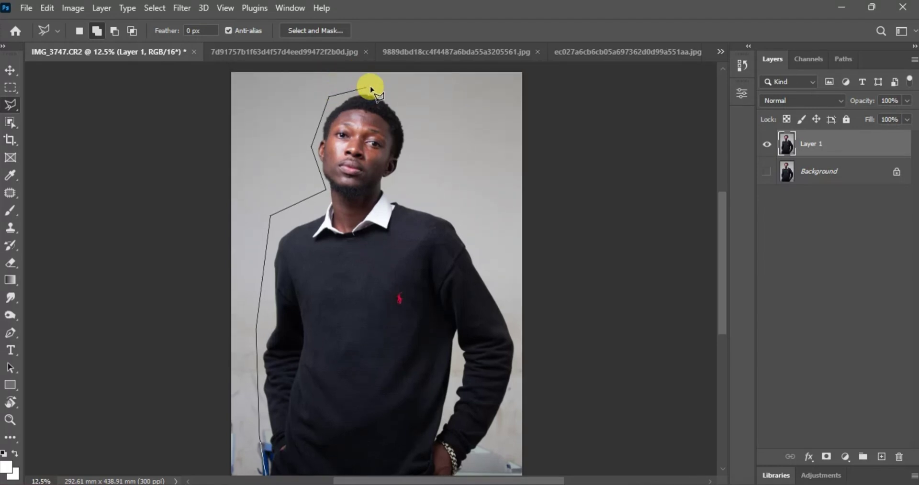
click(371, 88)
click(399, 103)
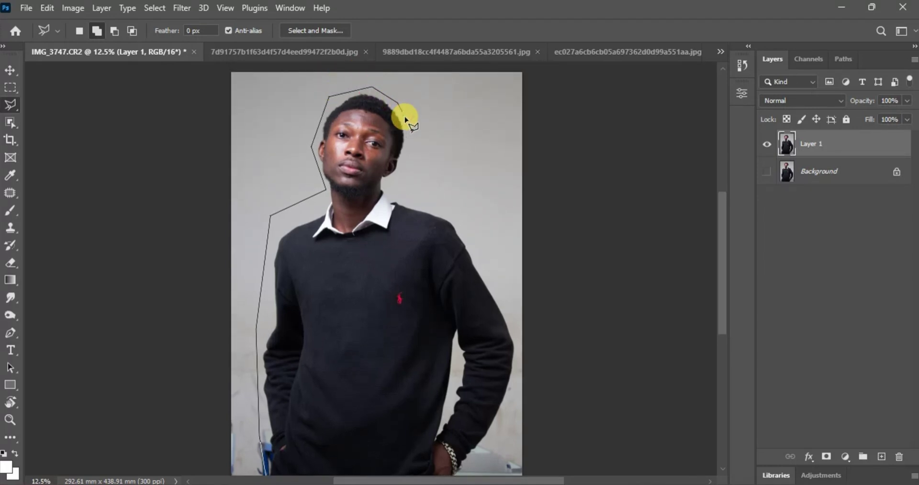
click(409, 127)
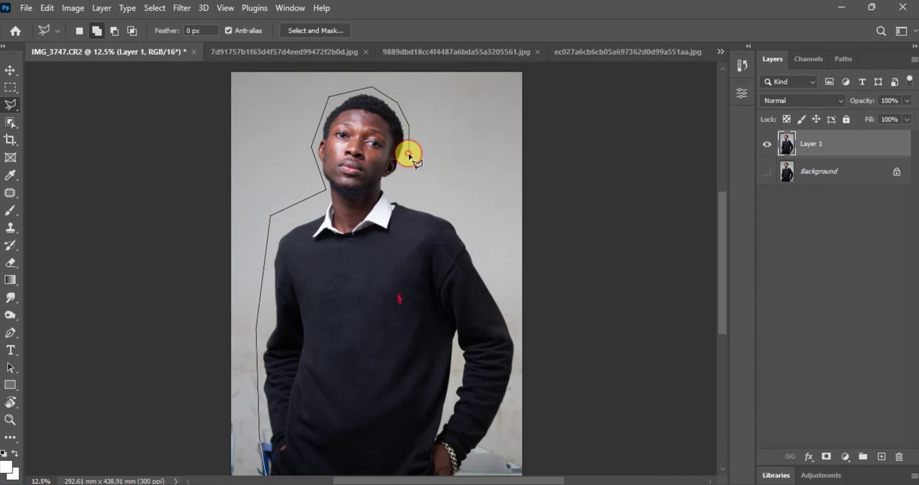
click(409, 154)
click(396, 175)
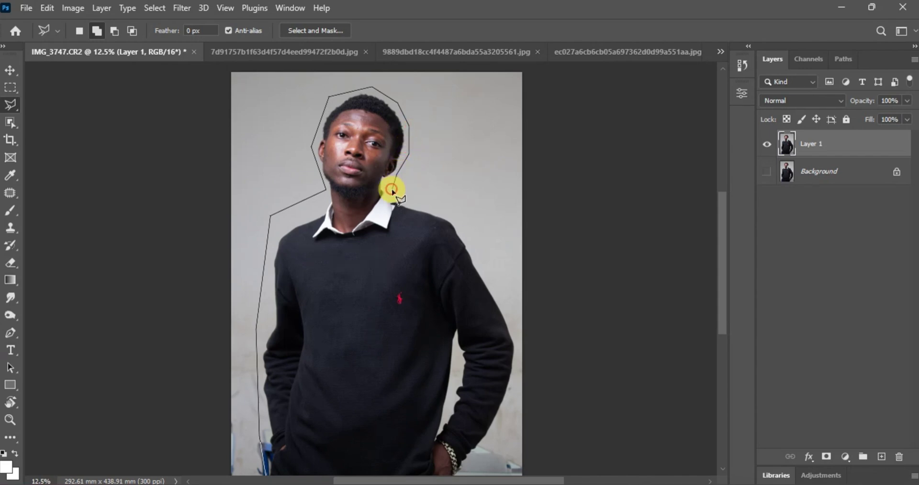
Step: Run the outline down his right shoulder and arm to the bottom edge and close the selection
click(414, 203)
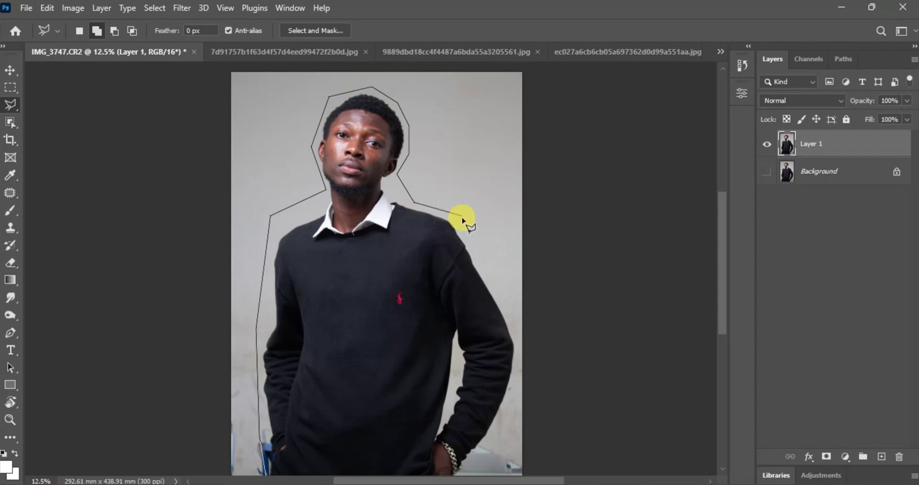
click(462, 228)
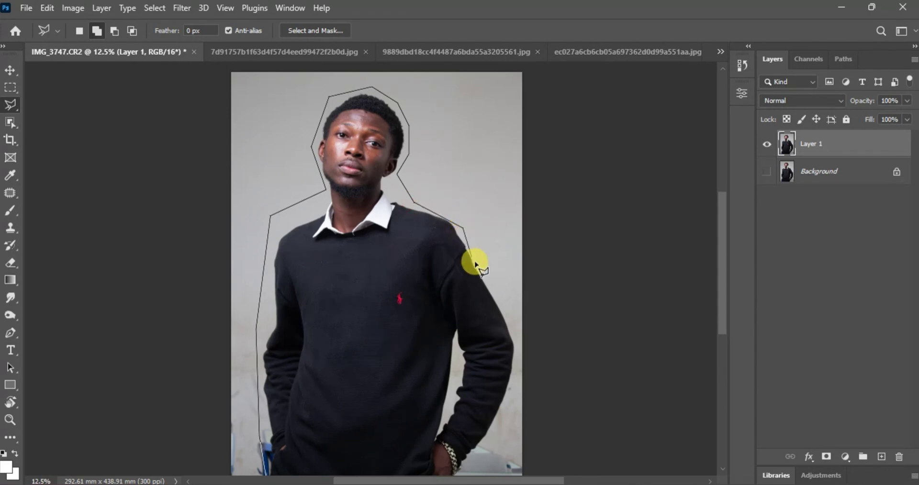
click(516, 333)
click(516, 374)
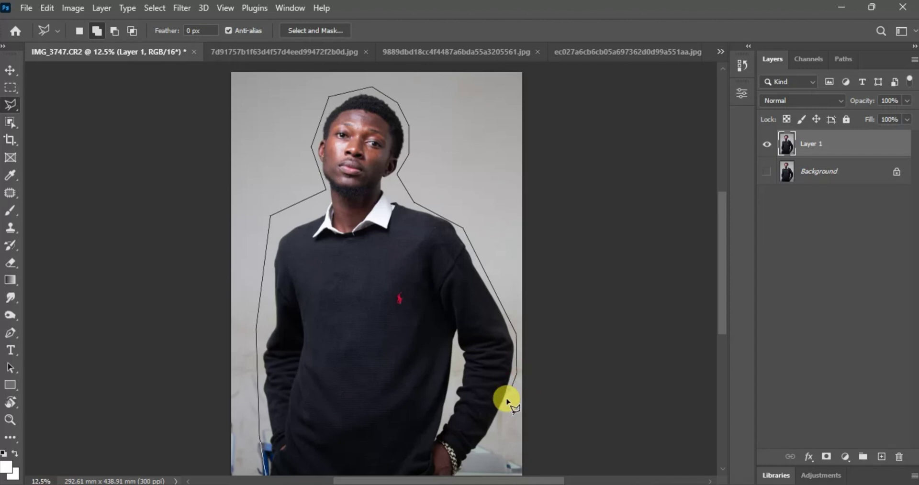
click(487, 461)
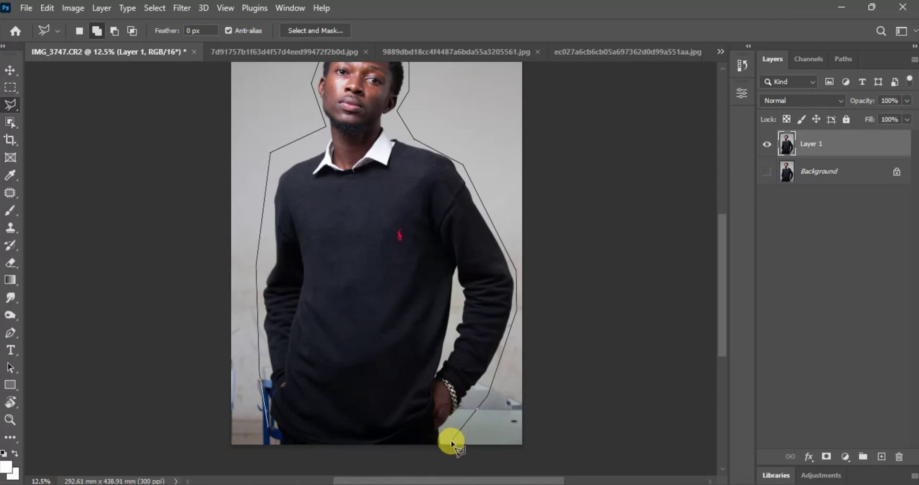
click(447, 447)
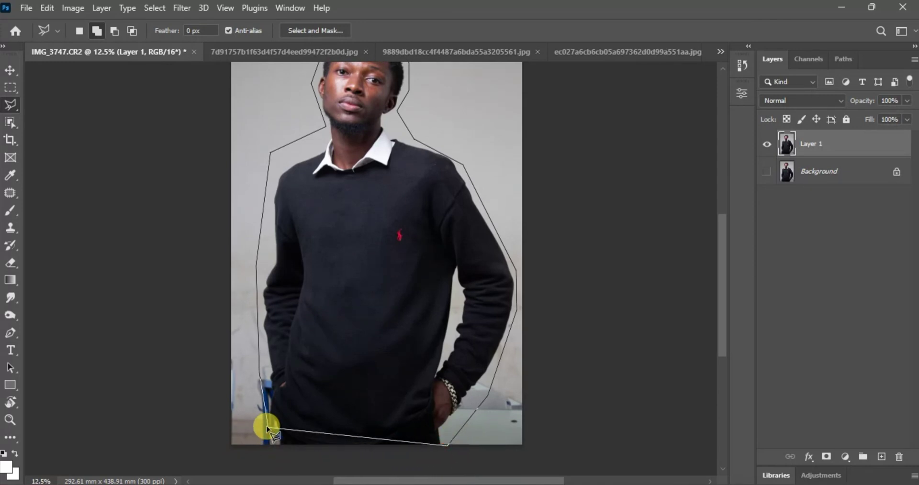
click(270, 447)
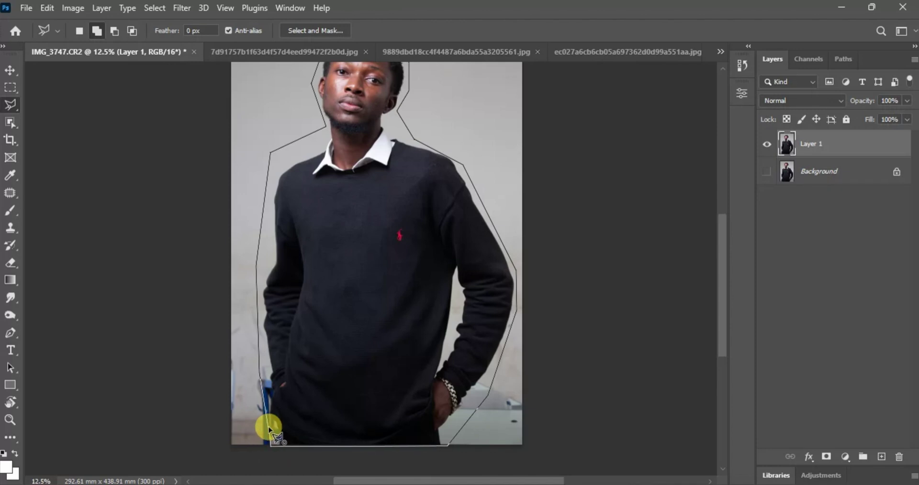
click(269, 430)
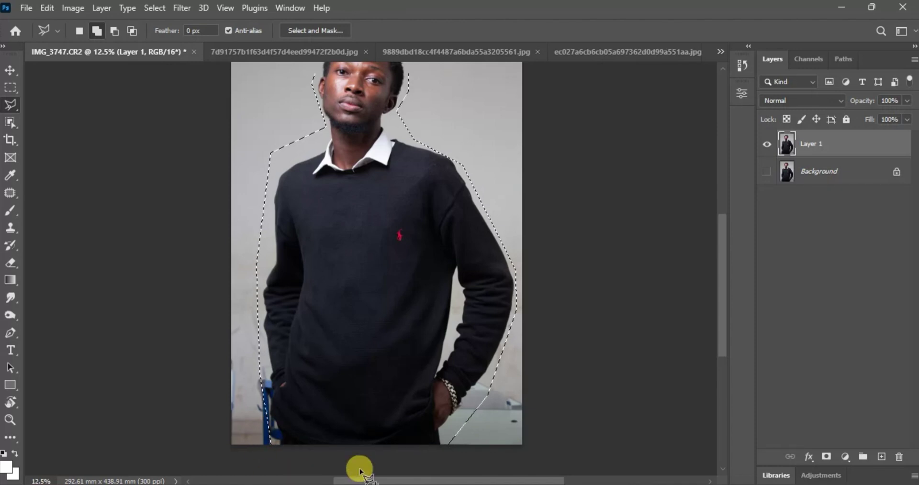
key(ctrl+minus)
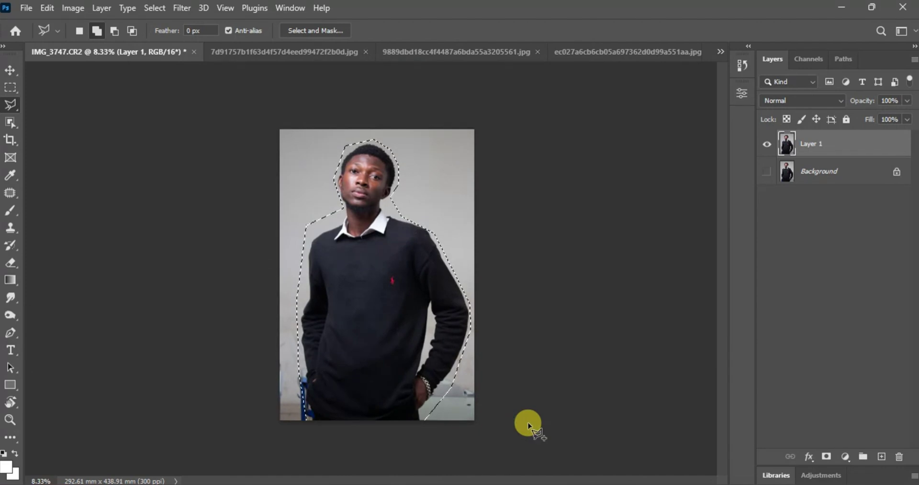
key(ctrl+plus)
key(ctrl+minus)
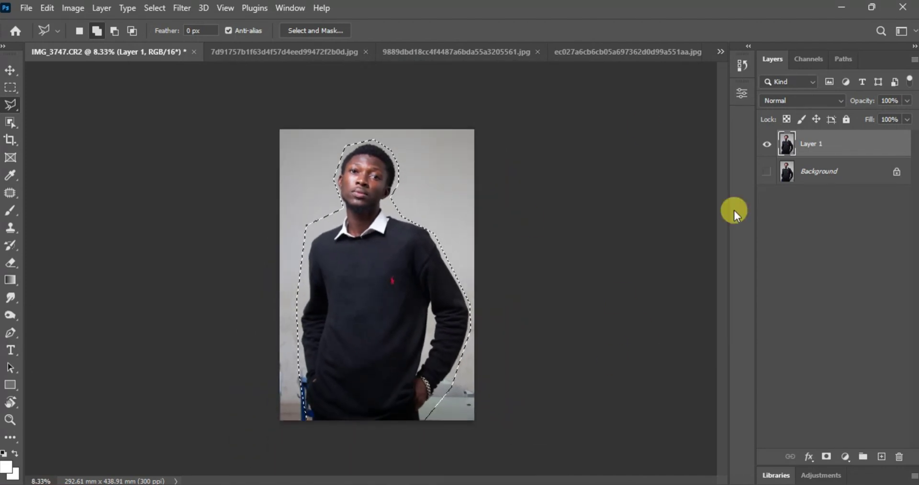
key(ctrl+plus)
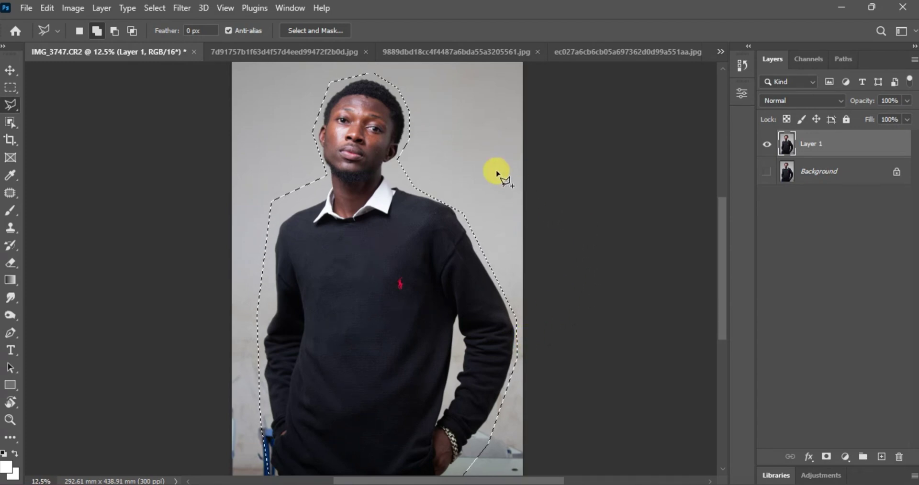
Step: Take the selection into Select and Mask and run Select Subject, accepting replacement of the rough outline
click(319, 31)
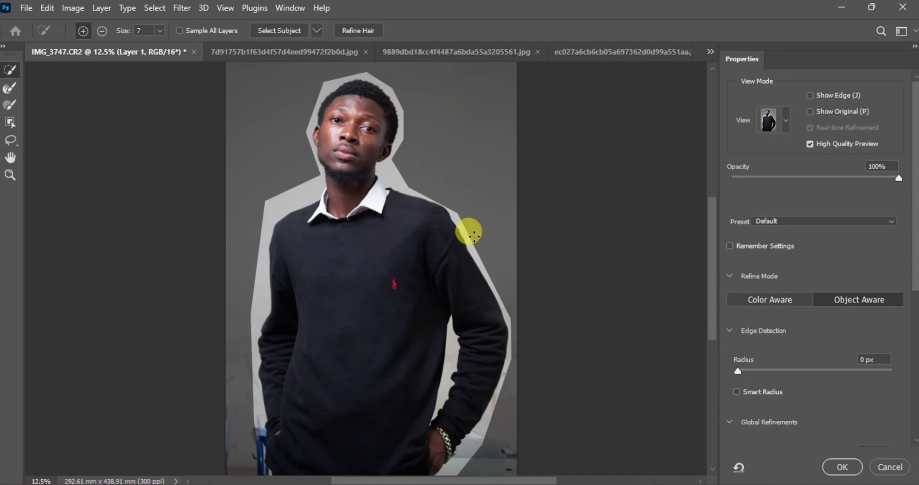
click(274, 31)
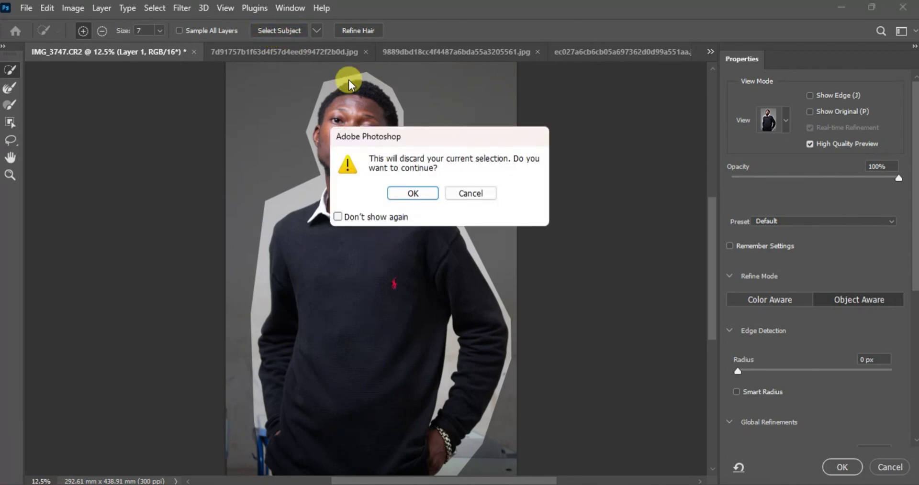
click(413, 194)
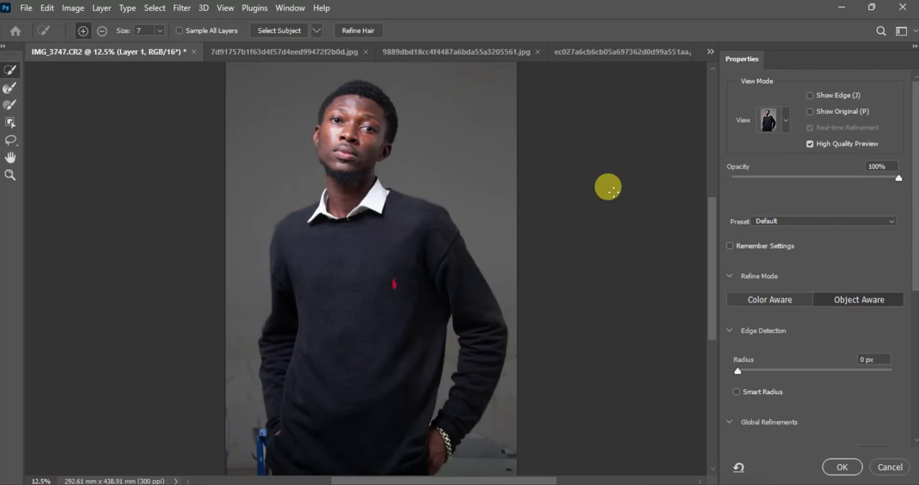
Step: Zoom in to inspect the man's face and selection edges, then zoom back out to the full figure
key(ctrl+plus)
key(ctrl+plus)
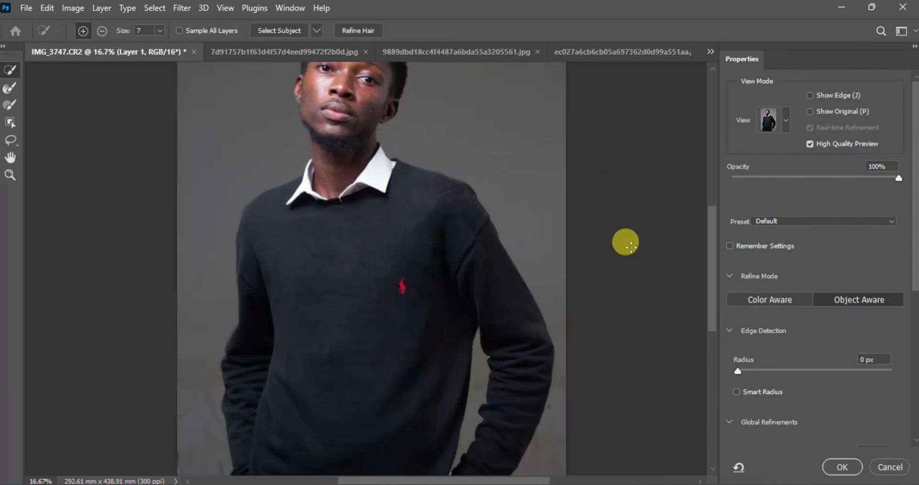
drag(714, 271, 651, 246)
scroll(651, 246, up, 2)
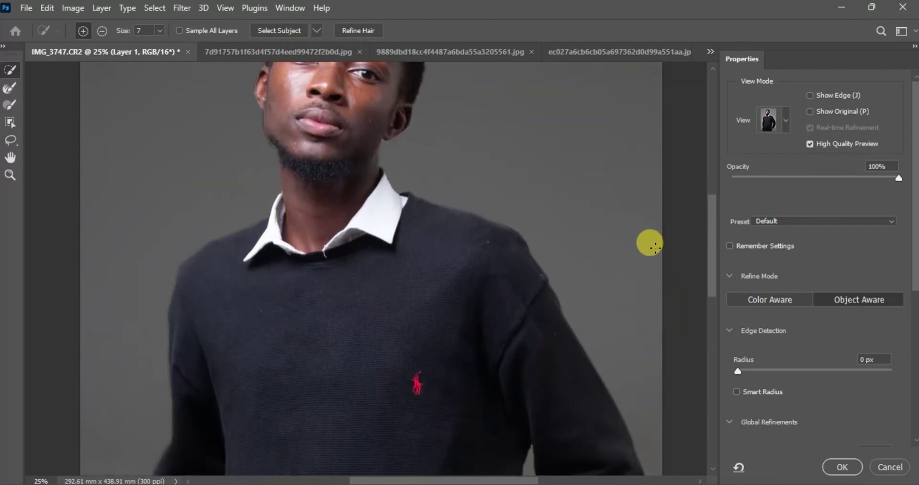
key(ctrl+minus)
key(ctrl+minus)
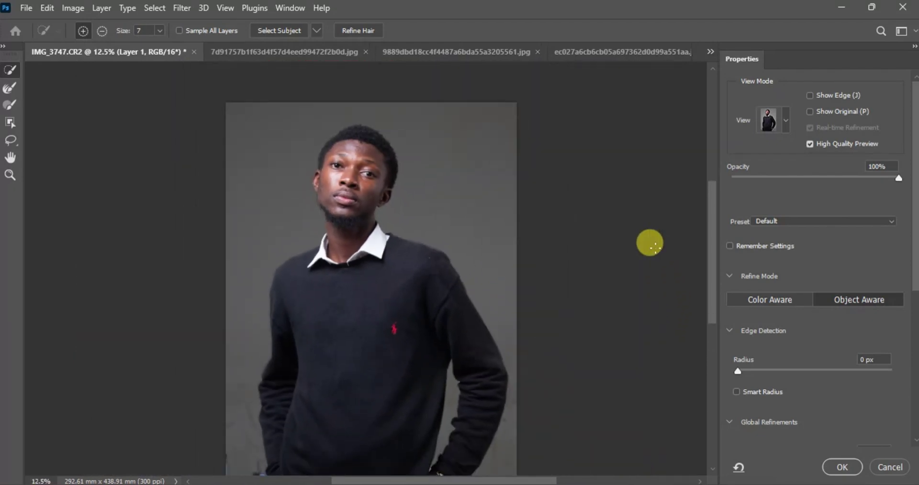
mouse_move(709, 251)
mouse_down()
mouse_move(703, 281)
mouse_move(697, 260)
mouse_up()
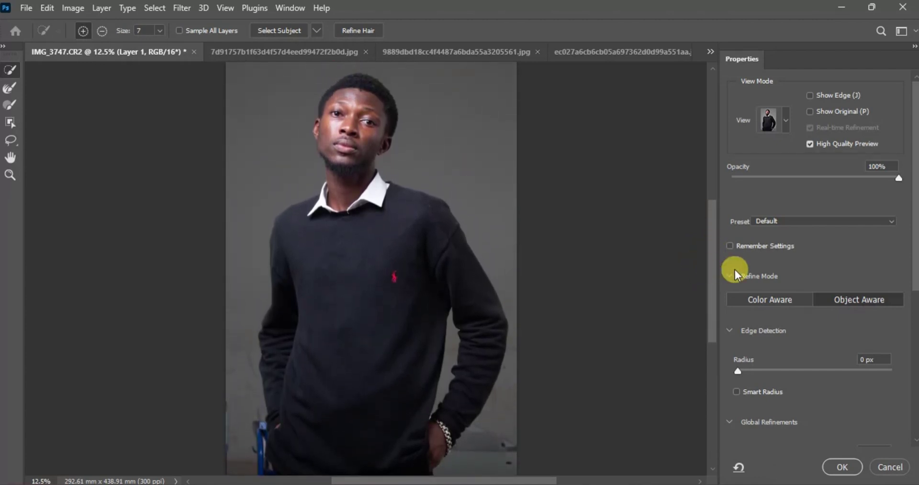
drag(914, 245, 896, 412)
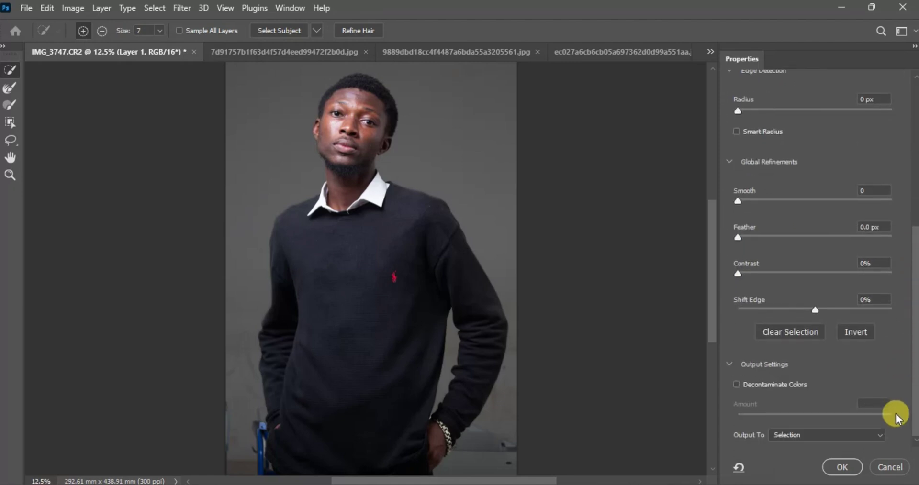
Step: Remove edge colour fringing, try Smart Radius then undo it, and output to a new layer with mask
click(736, 385)
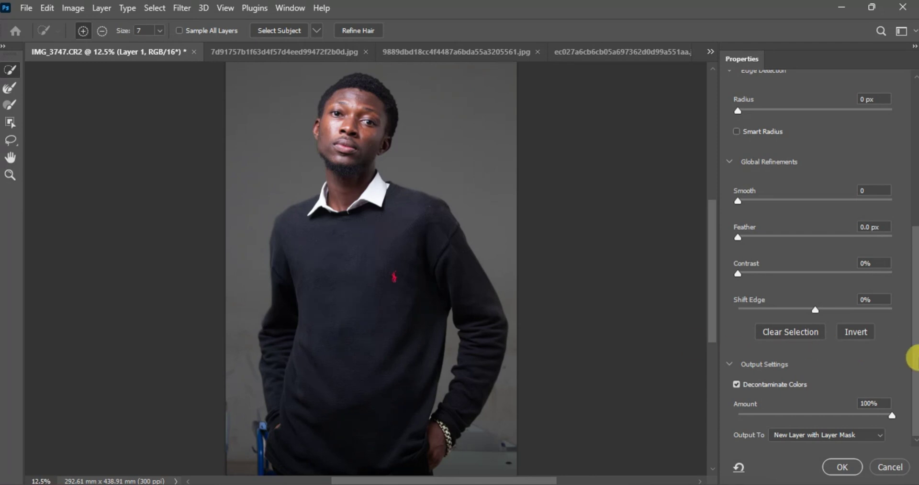
drag(915, 357, 911, 300)
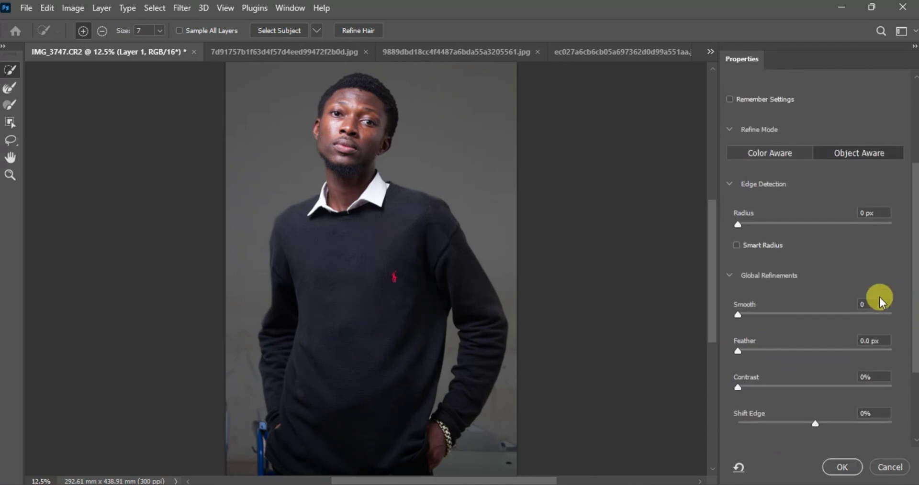
click(737, 246)
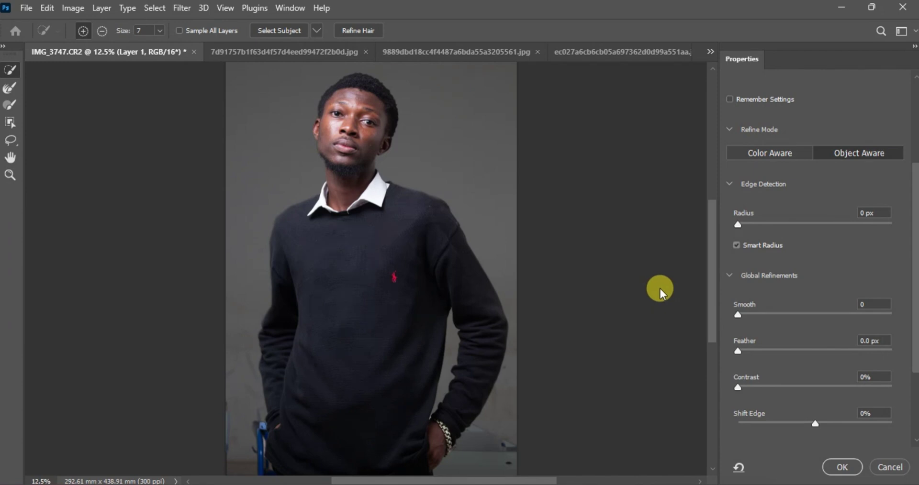
key(ctrl+z)
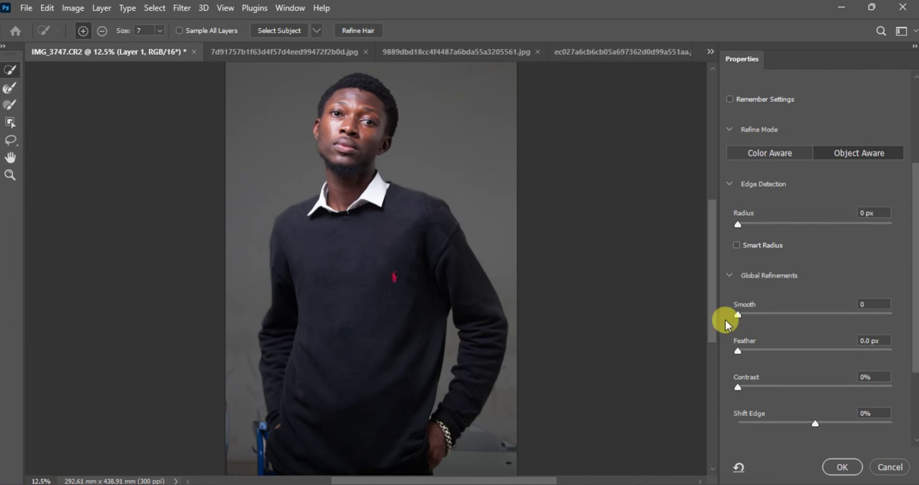
click(832, 468)
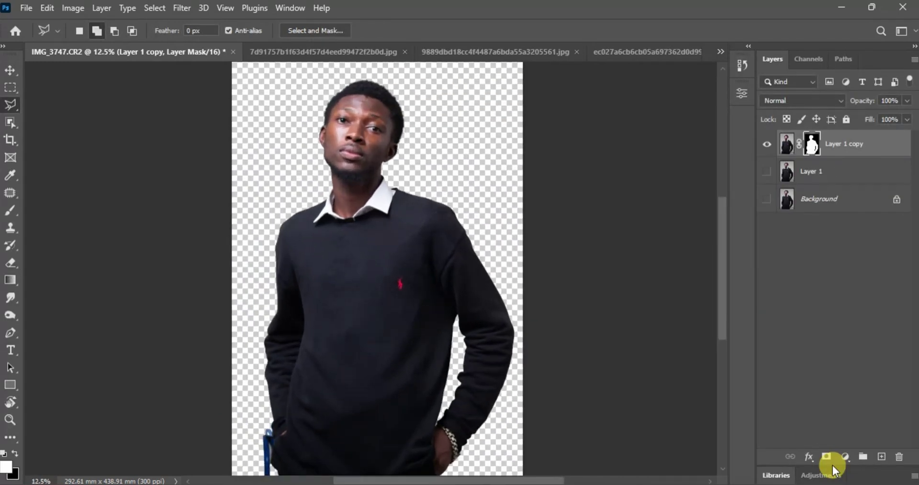
Step: Zoom in on the lower body by the blue chair and target Layer 1 copy's layer mask
key(ctrl+plus)
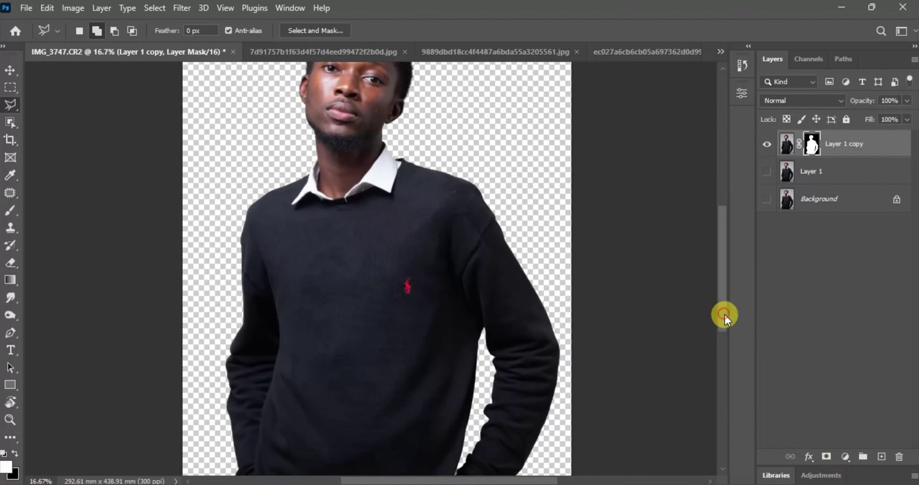
drag(724, 314, 718, 374)
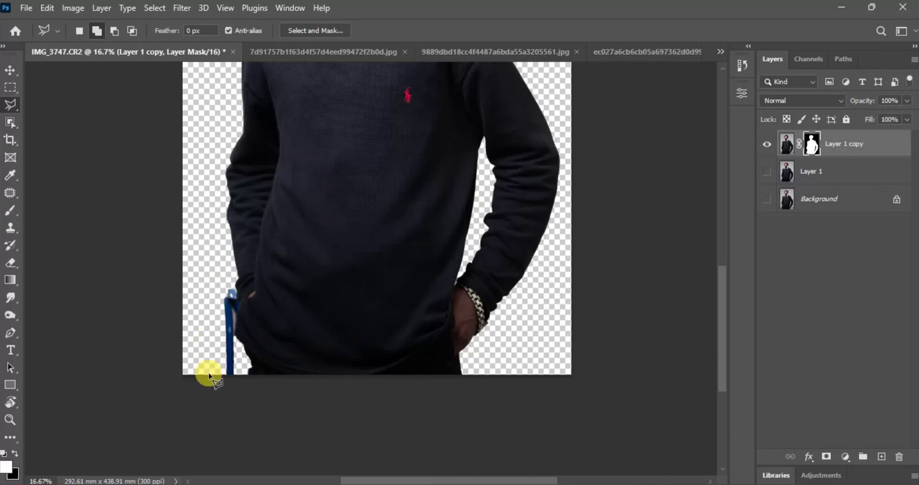
key(ctrl+plus)
key(ctrl+plus)
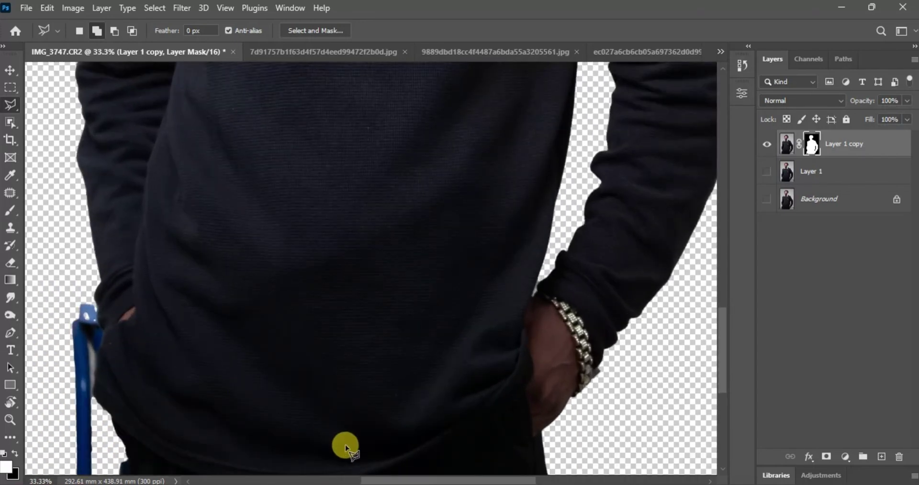
drag(400, 480, 328, 477)
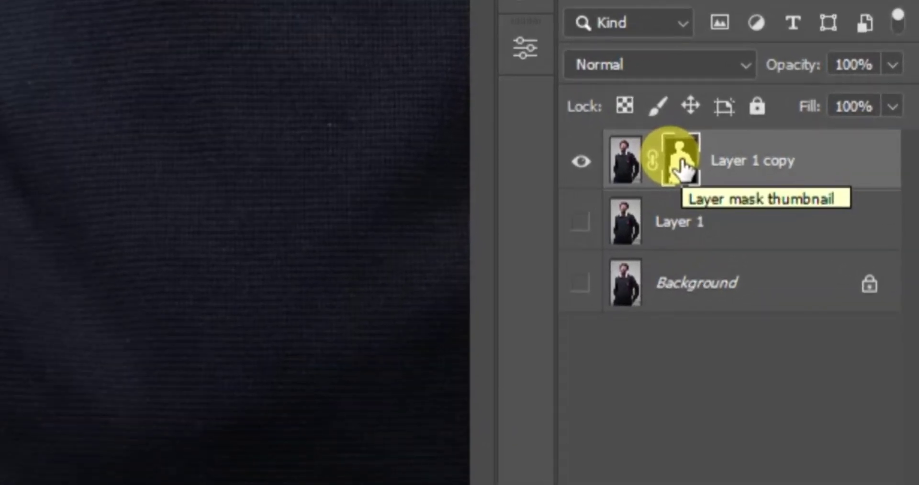
click(679, 165)
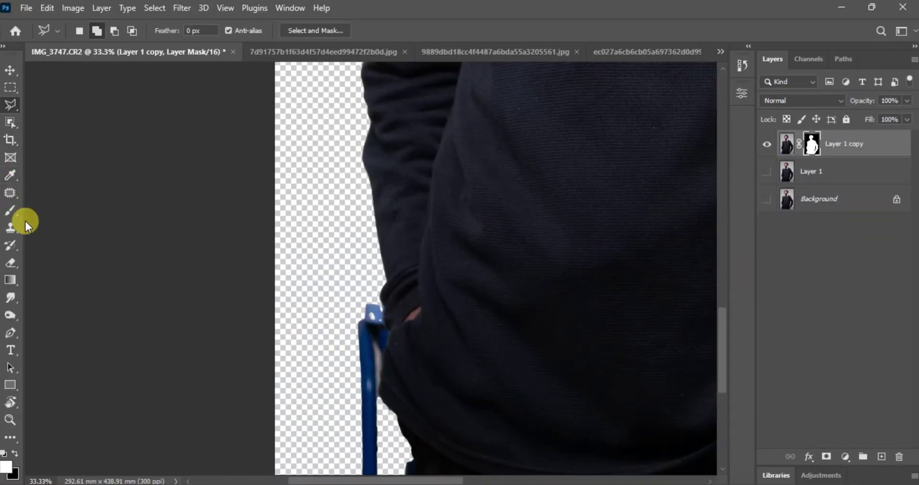
Step: Switch to the Eraser with a 175 brush and begin clearing beside the blue chair
click(9, 264)
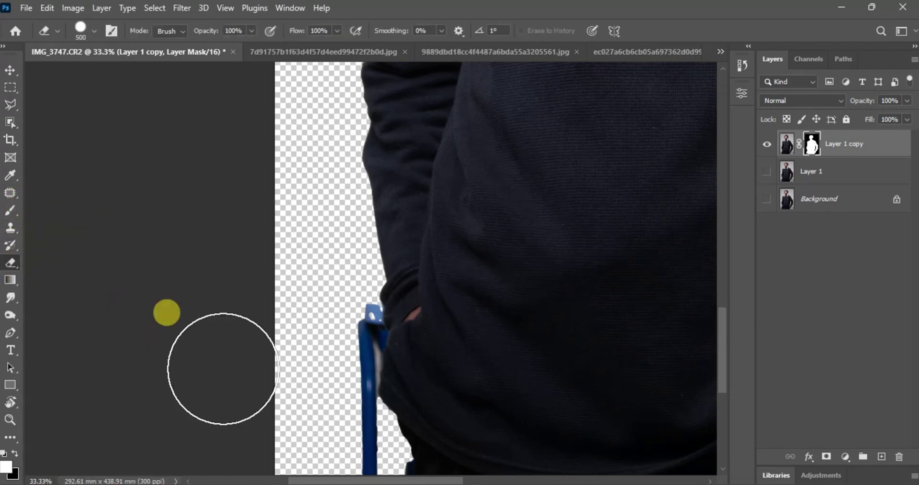
key(bracketleft)
key(bracketleft)
key(bracketleft)
key(bracketleft)
key(bracketleft)
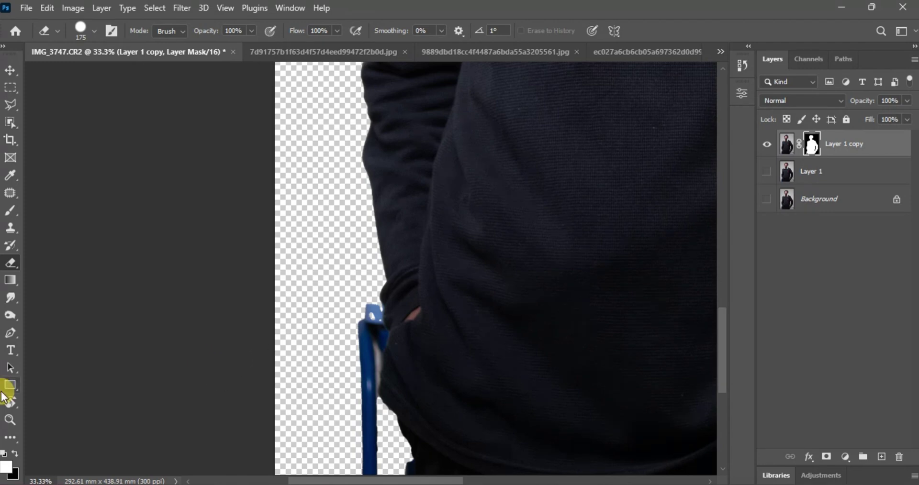
click(314, 297)
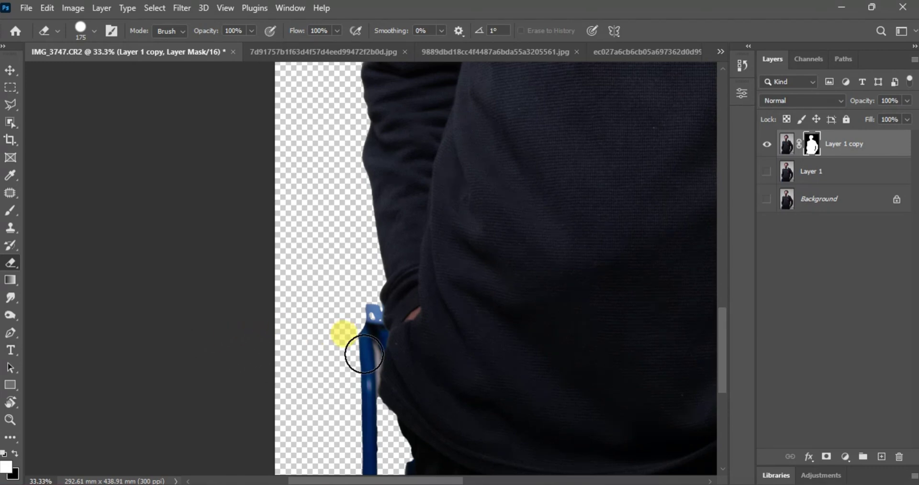
click(352, 346)
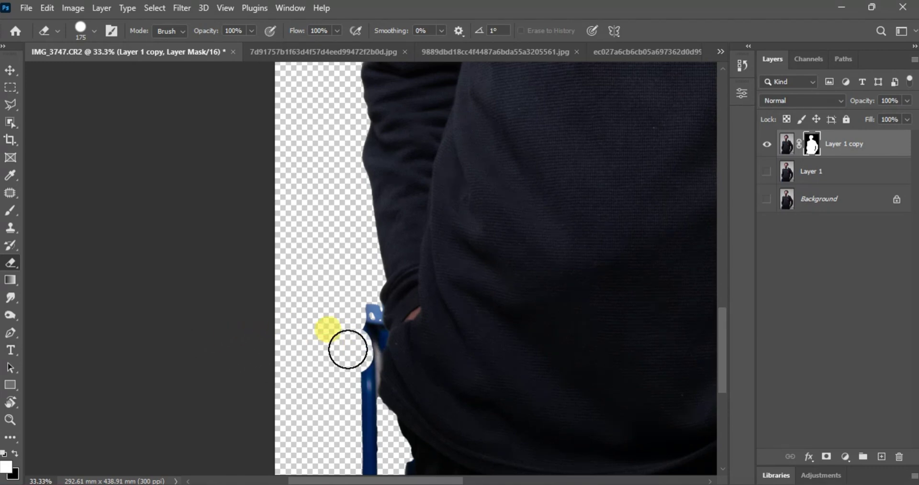
Step: Paint over the blue chair strip beside the hip until only a thin sliver remains
mouse_move(347, 350)
mouse_down()
mouse_move(351, 368)
mouse_move(345, 302)
mouse_move(327, 265)
mouse_move(320, 404)
mouse_move(305, 281)
mouse_up()
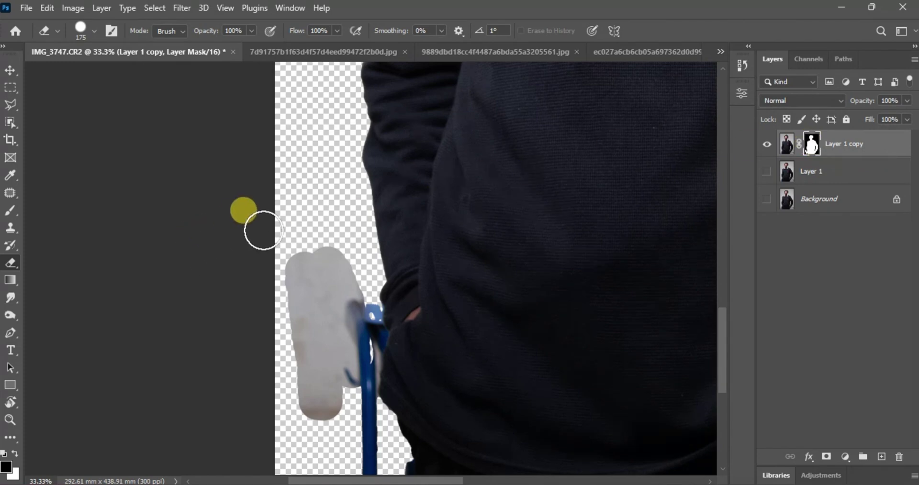
mouse_move(291, 232)
mouse_down()
mouse_move(311, 405)
mouse_move(339, 413)
mouse_move(364, 465)
mouse_move(353, 400)
mouse_move(360, 418)
mouse_up()
mouse_move(346, 388)
mouse_down()
mouse_move(302, 302)
mouse_move(340, 261)
mouse_move(336, 253)
mouse_move(352, 353)
mouse_move(350, 293)
mouse_move(358, 308)
mouse_move(358, 400)
mouse_move(360, 315)
mouse_up()
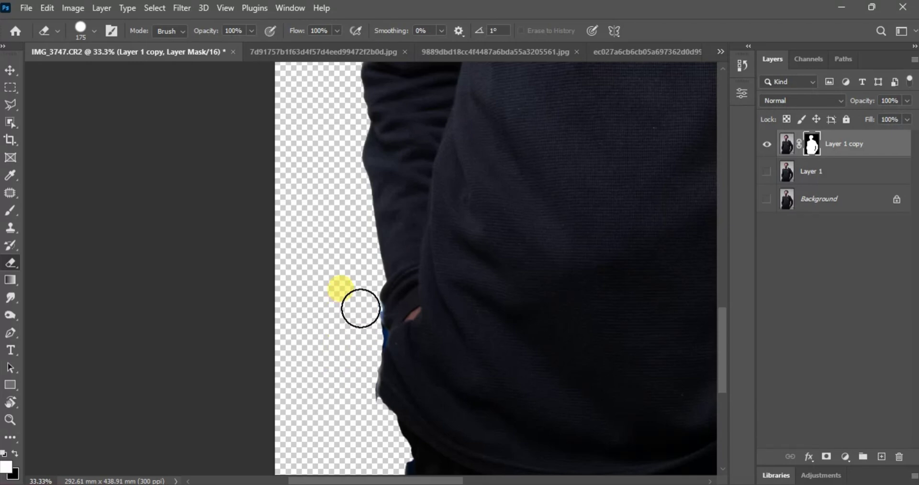
scroll(360, 309, up, 1)
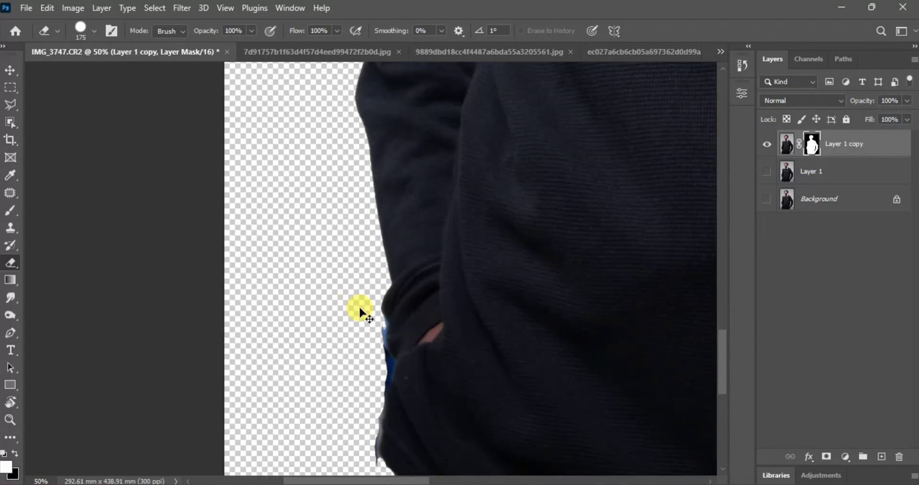
scroll(360, 310, up, 1)
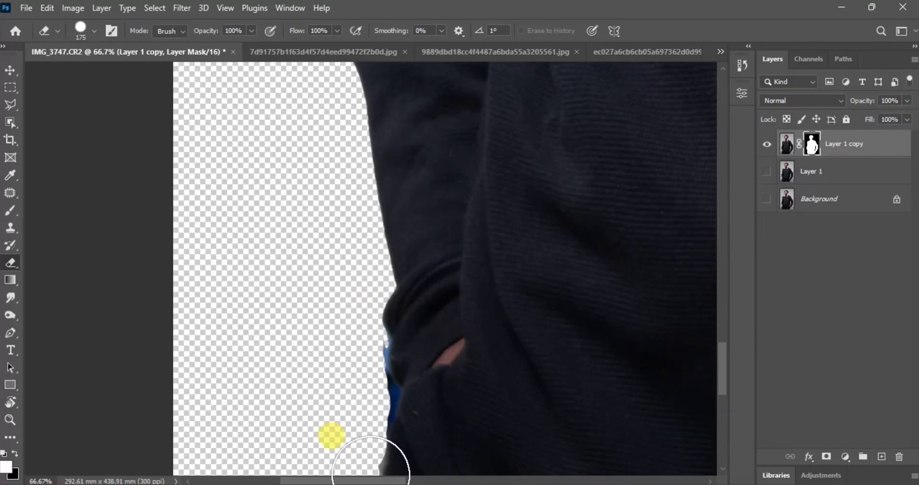
mouse_move(373, 479)
mouse_down()
mouse_move(359, 477)
mouse_move(375, 478)
mouse_up()
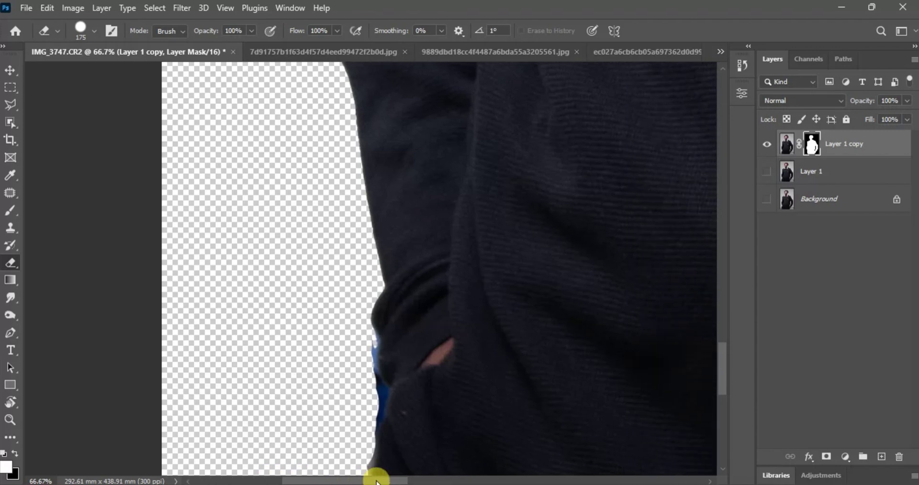
drag(721, 361, 718, 380)
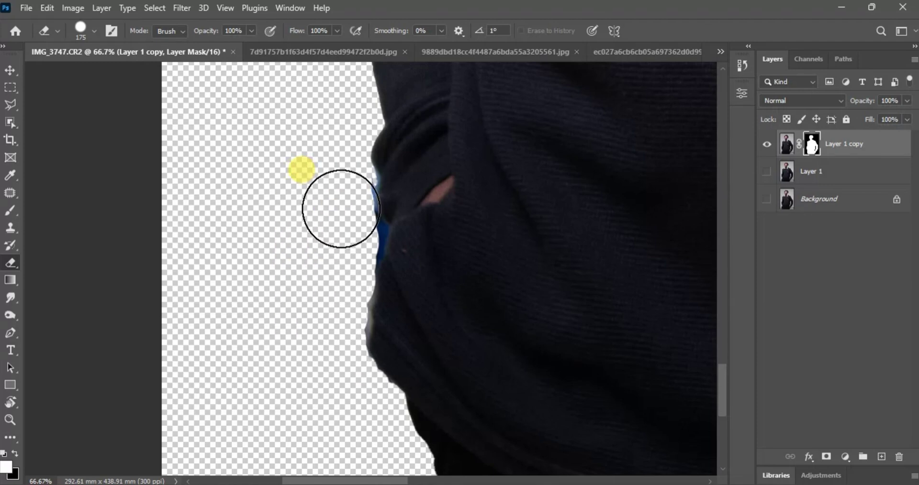
scroll(341, 208, down, 5)
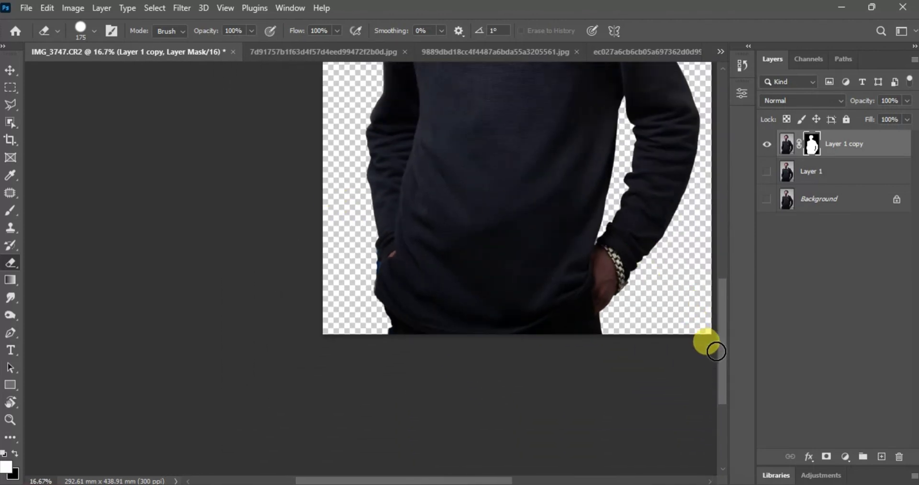
Step: Fit the image on screen, enlarge the eraser to 1000, and erase everything below the hands
drag(720, 357, 720, 302)
scroll(719, 303, up, 3)
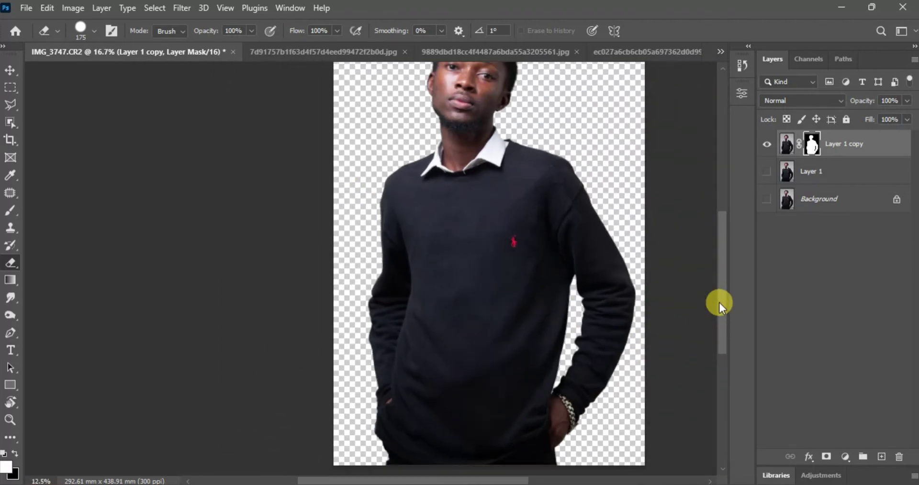
key(ctrl+plus)
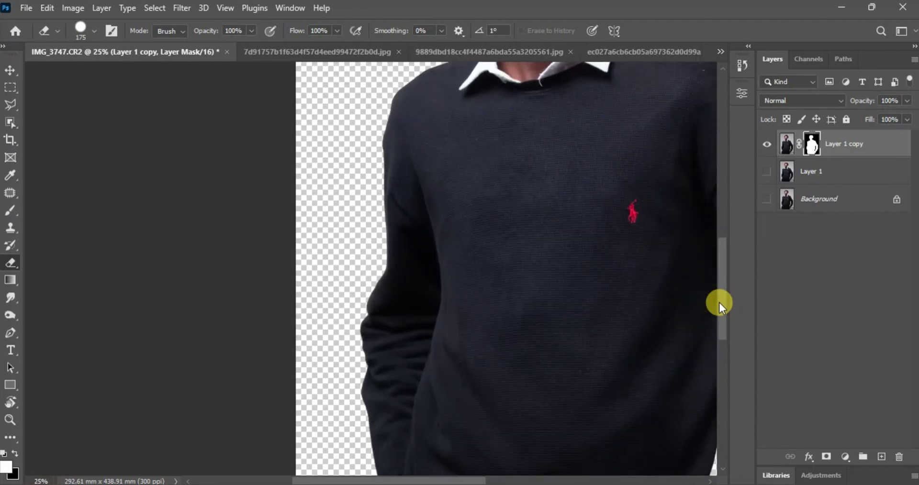
key(ctrl+minus)
key(ctrl+minus)
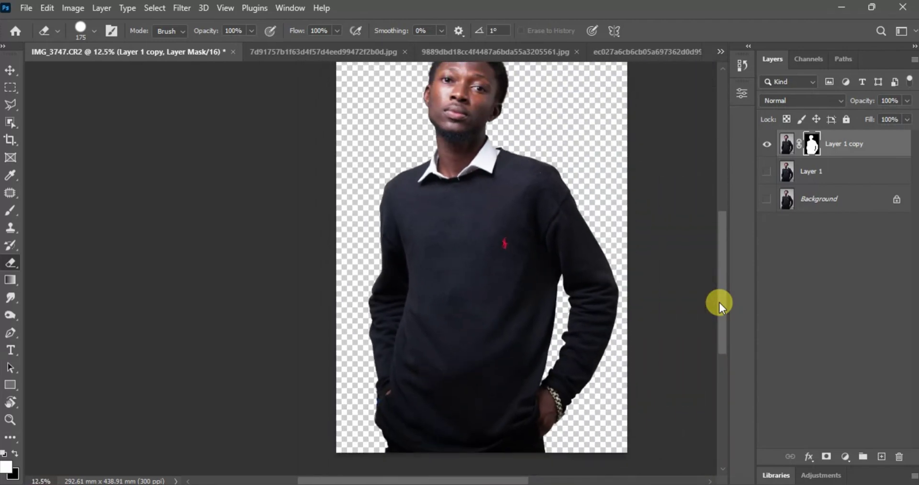
key(ctrl+0)
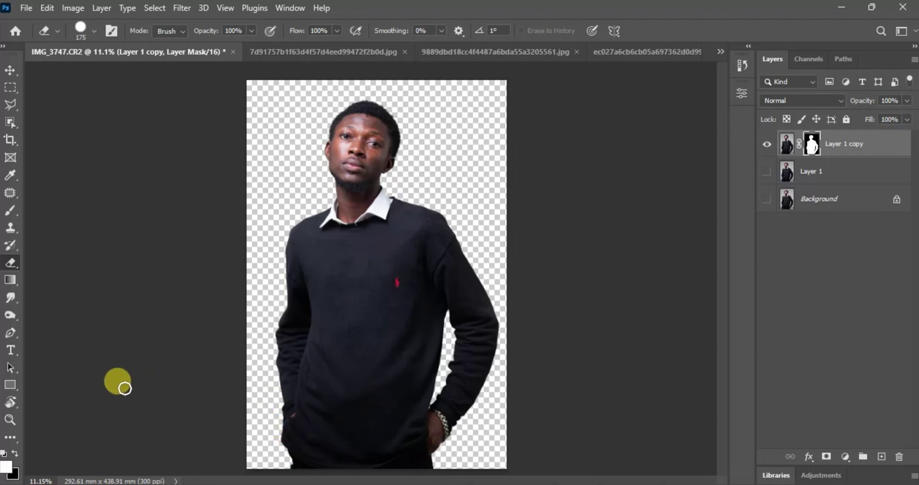
key(bracketright)
key(bracketright)
key(bracketright)
key(bracketright)
key(bracketright)
key(bracketright)
key(bracketright)
key(bracketright)
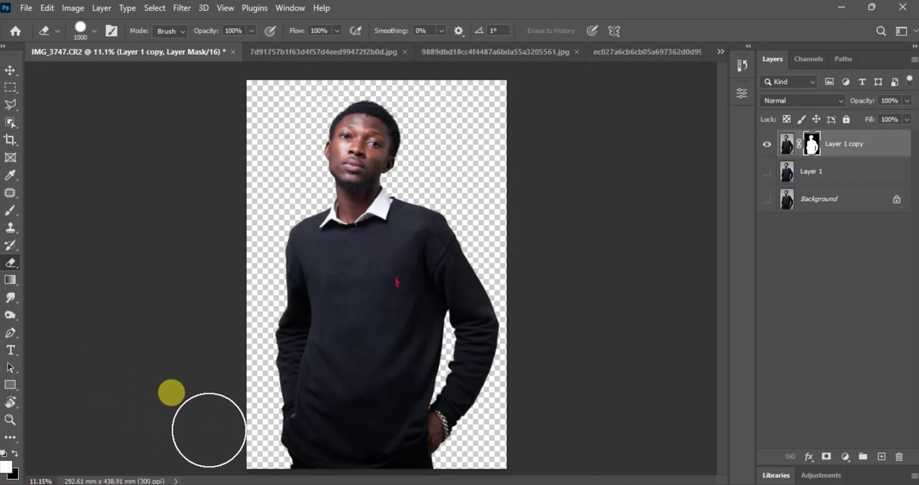
drag(201, 429, 580, 426)
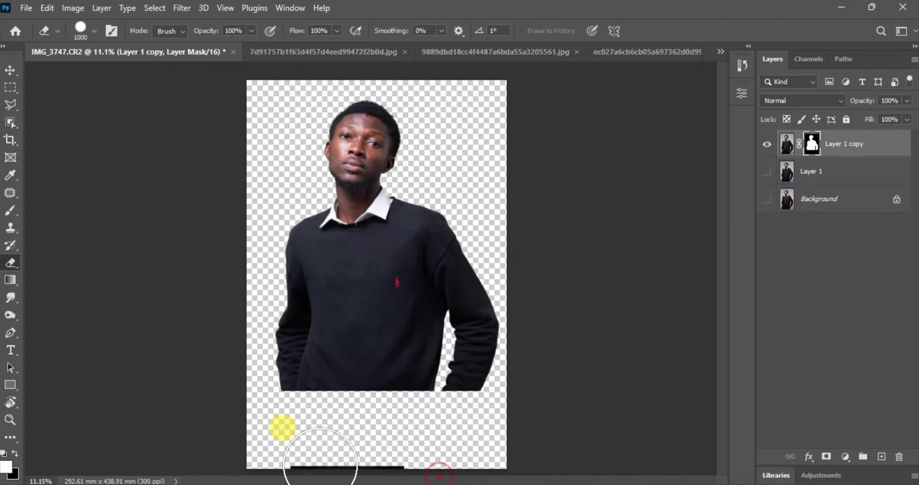
mouse_move(419, 472)
mouse_down()
mouse_move(387, 464)
mouse_move(228, 484)
mouse_up()
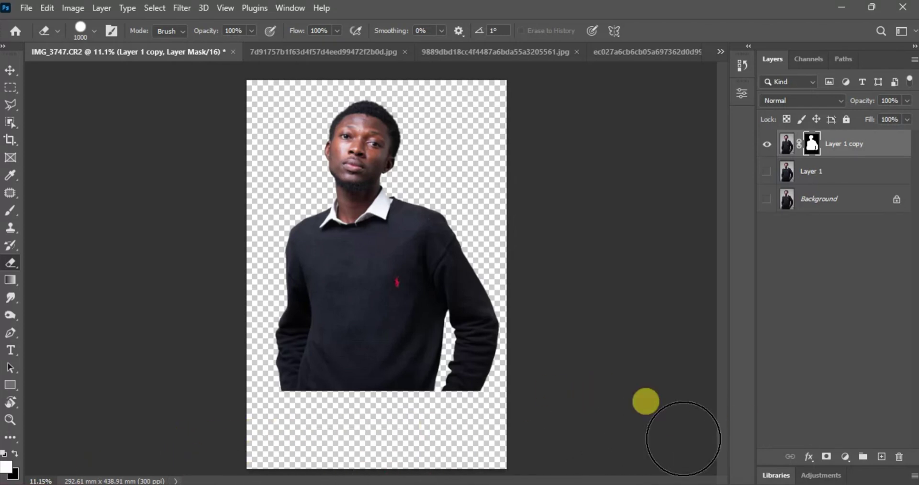